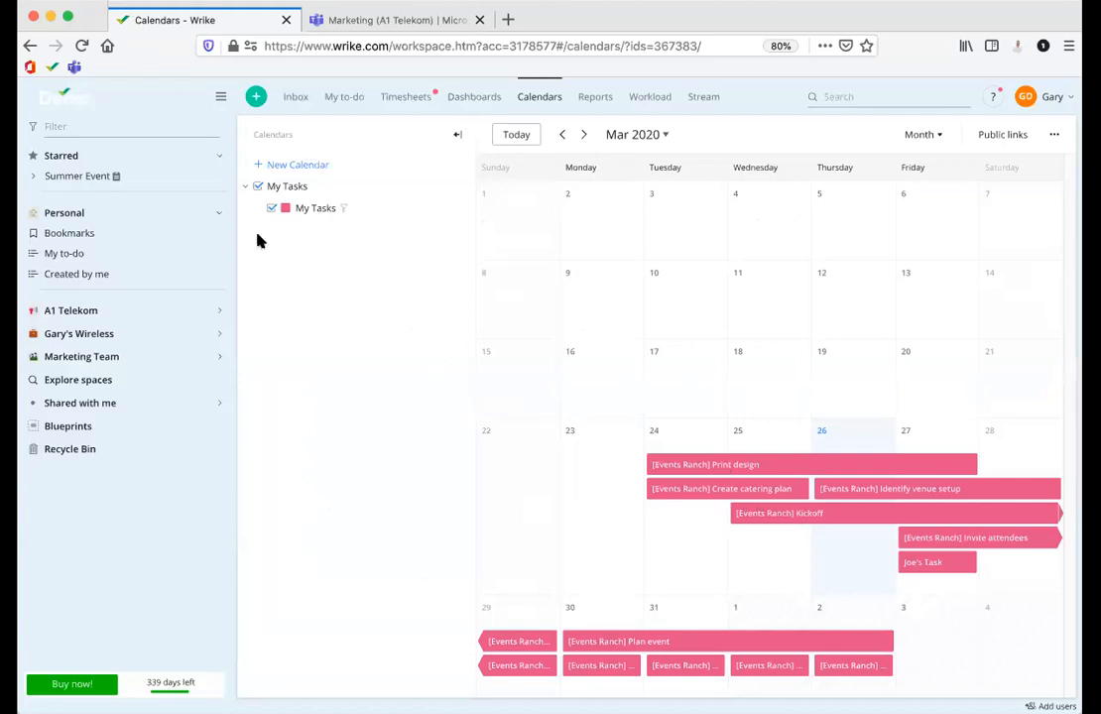
Step: Open the starred Summer Event project and include tasks from subfolders in its task list
left_click(105, 181)
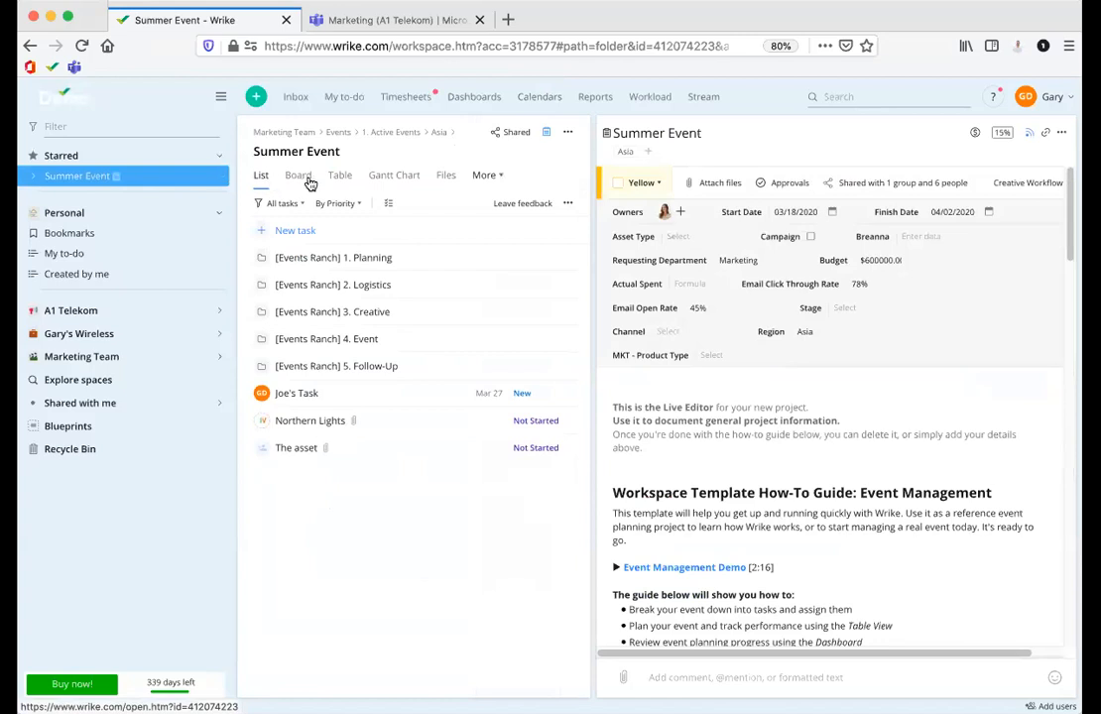
left_click(567, 203)
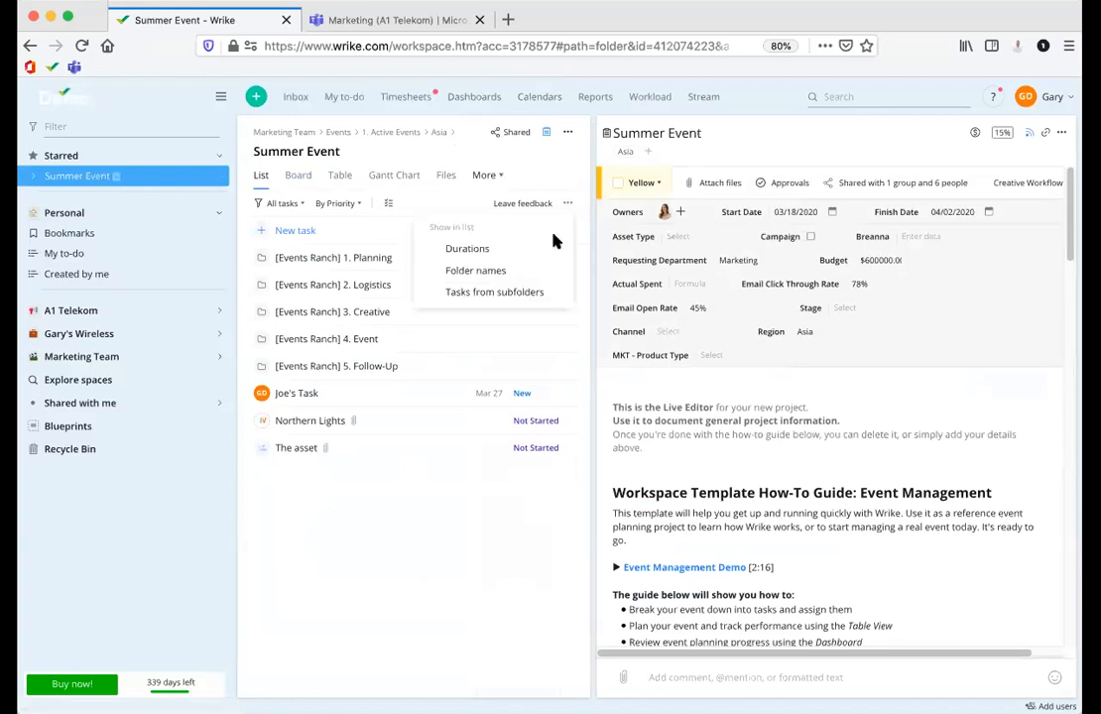
left_click(526, 294)
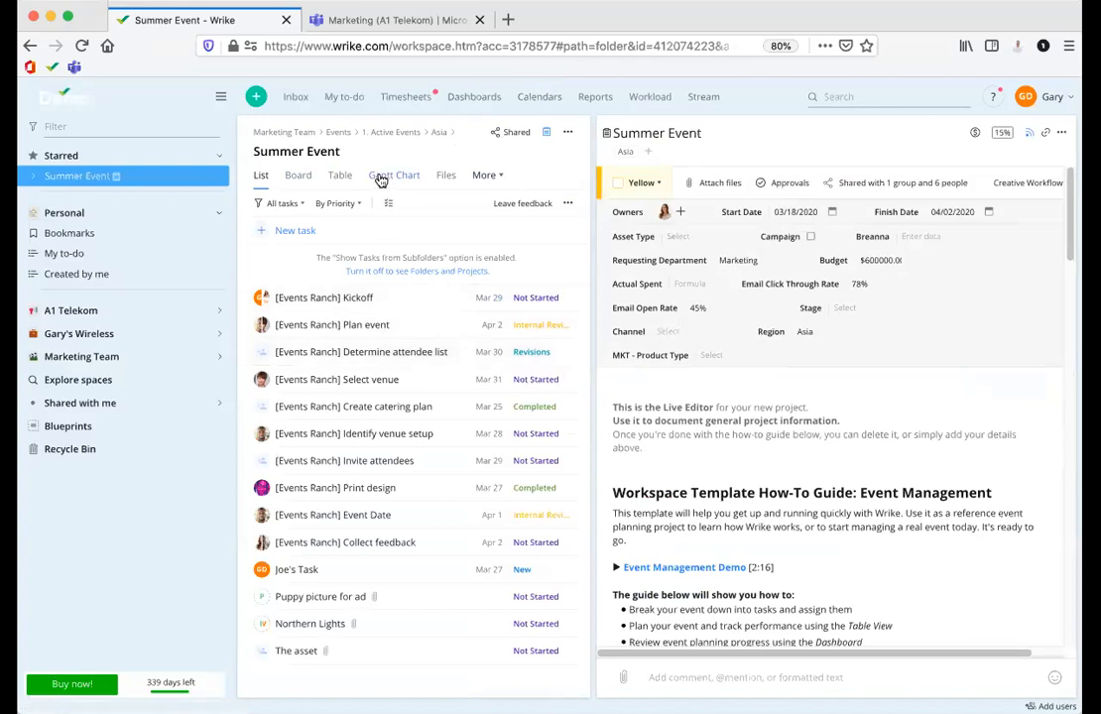
Step: Examine the Summer Event schedule and task dependencies in the Gantt chart
left_click(381, 179)
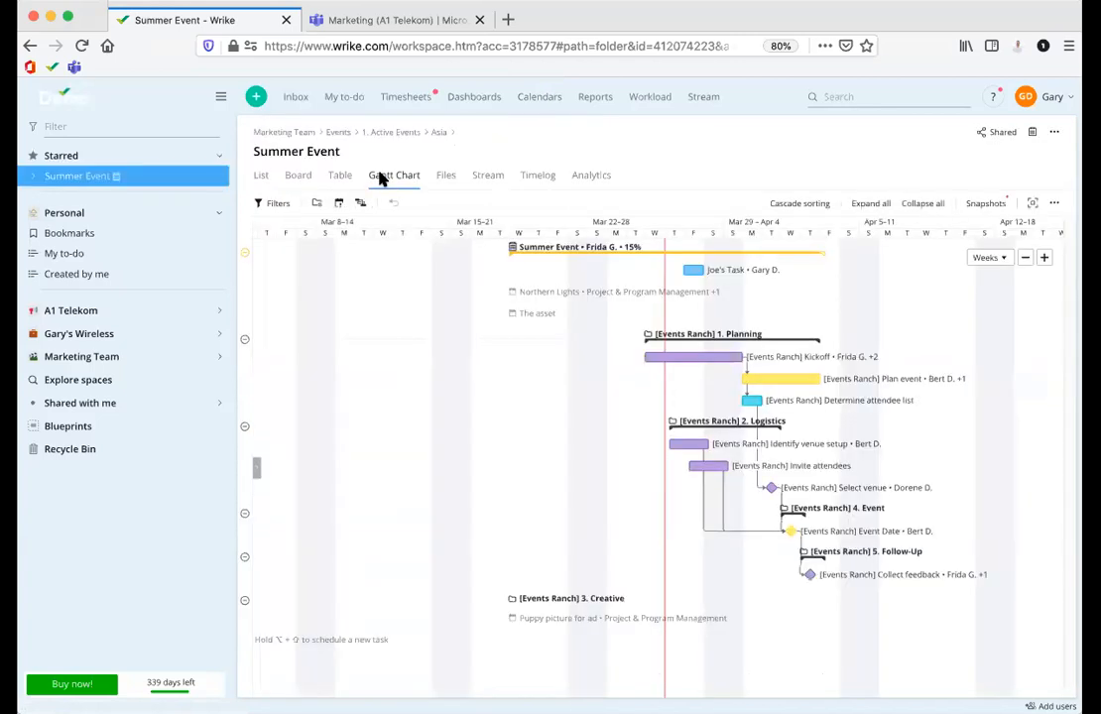
scroll(496, 393, "right", 2)
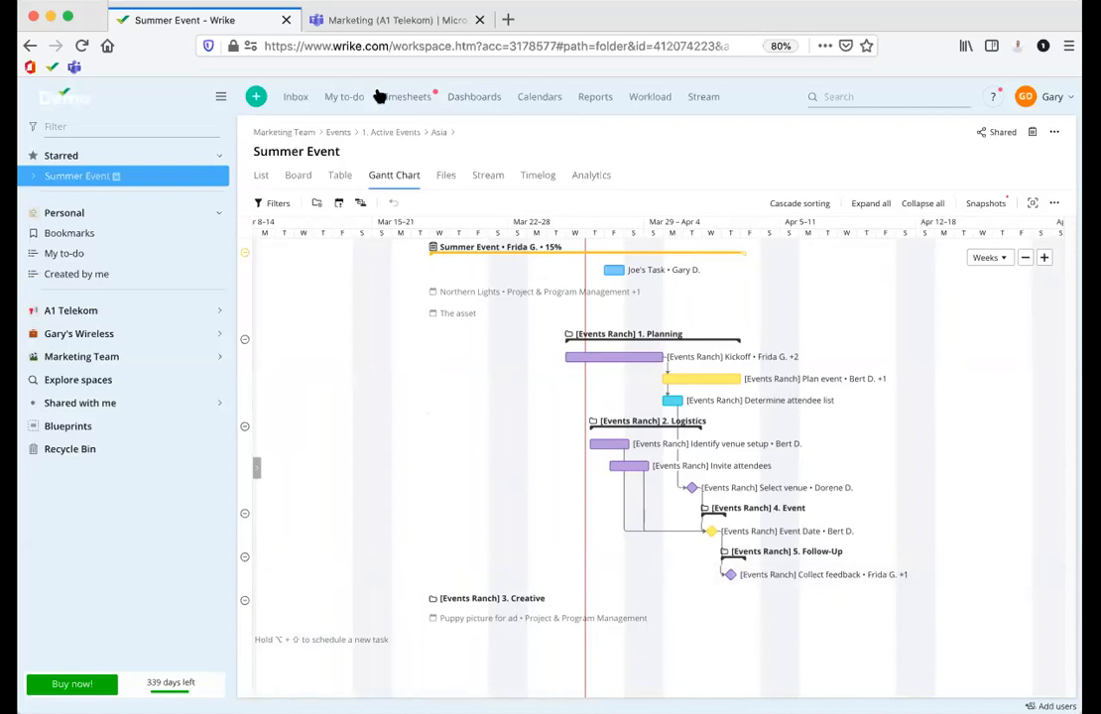
Step: Switch to Microsoft Teams and open the Wrike app's personal work overview
left_click(351, 29)
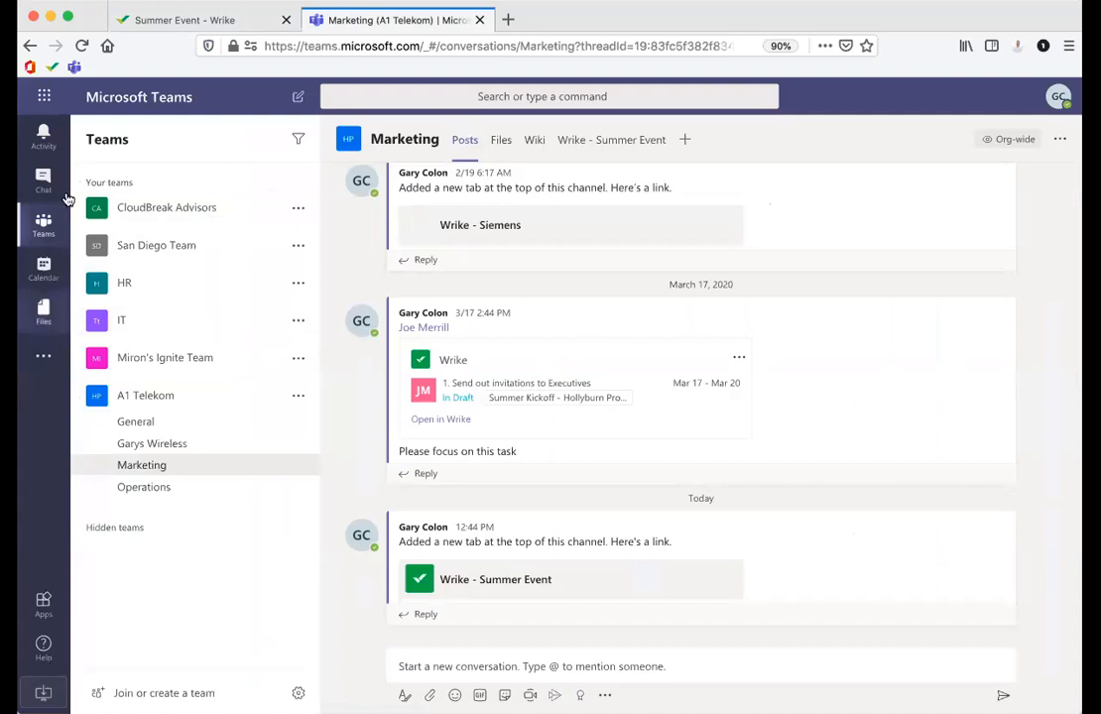
left_click(44, 359)
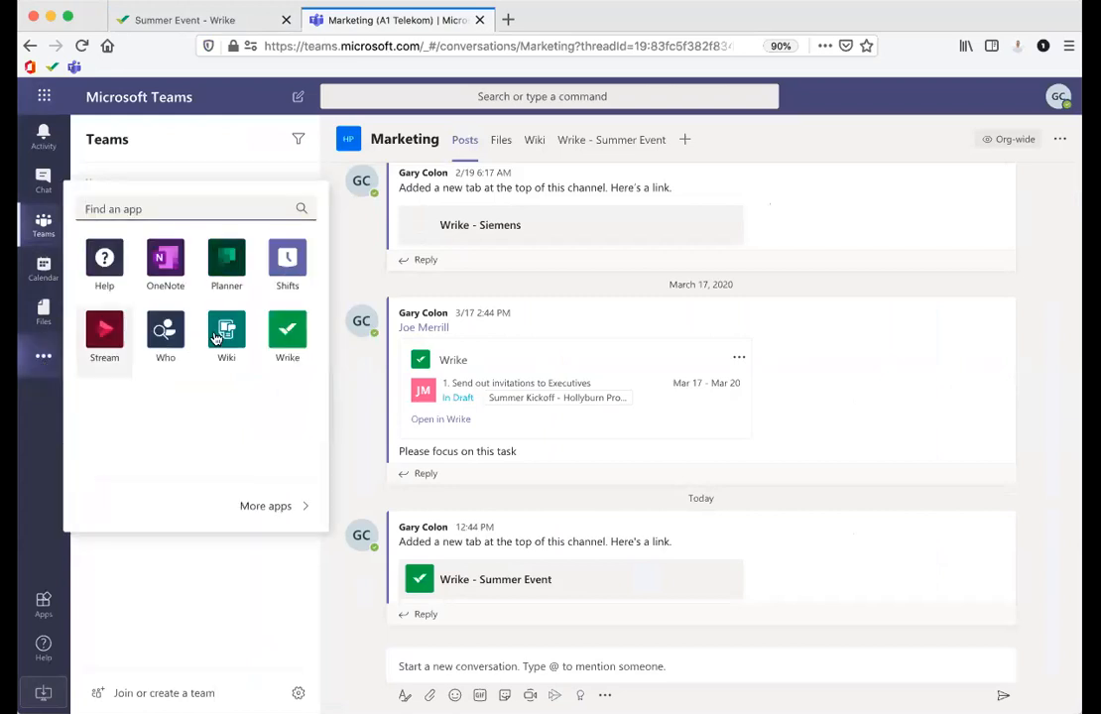
left_click(285, 335)
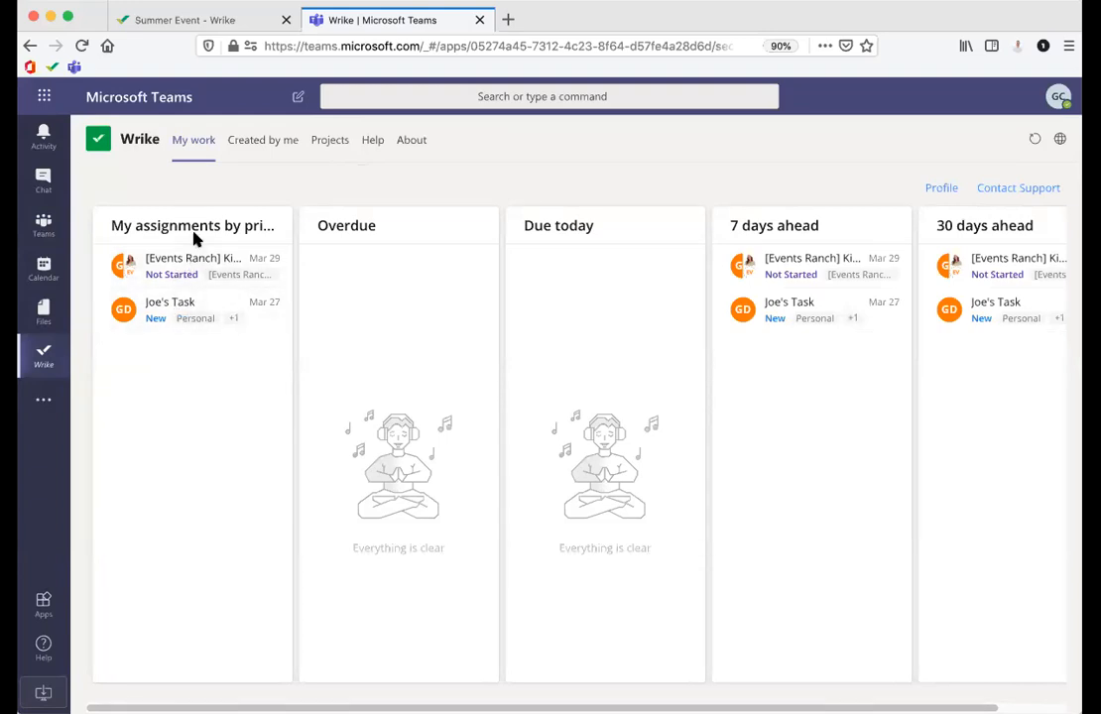
Step: Open the [Events Ranch] Kickoff task from the 7 days ahead column and examine its description and subtasks
left_click(807, 277)
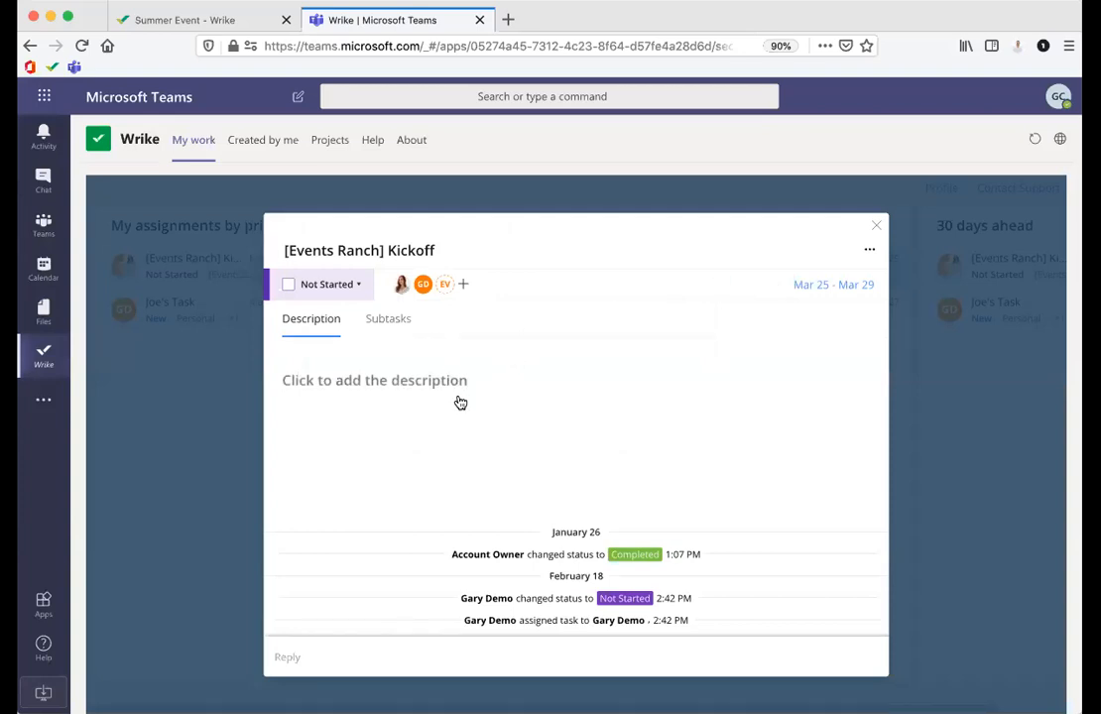
left_click(354, 382)
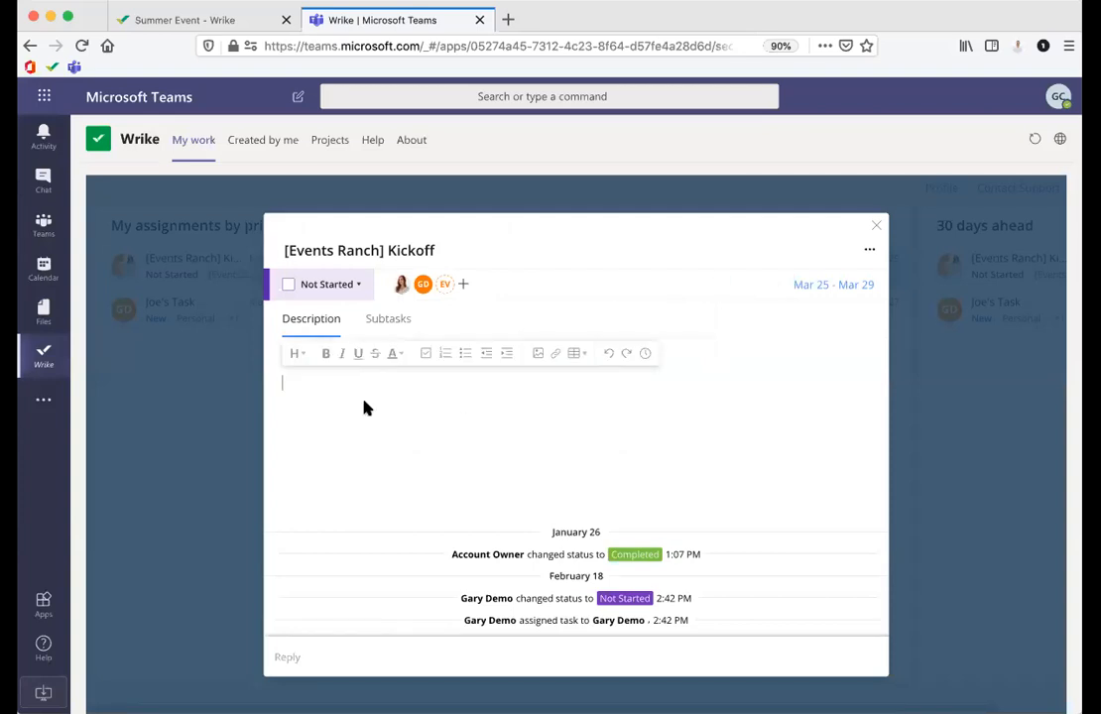
left_click(387, 318)
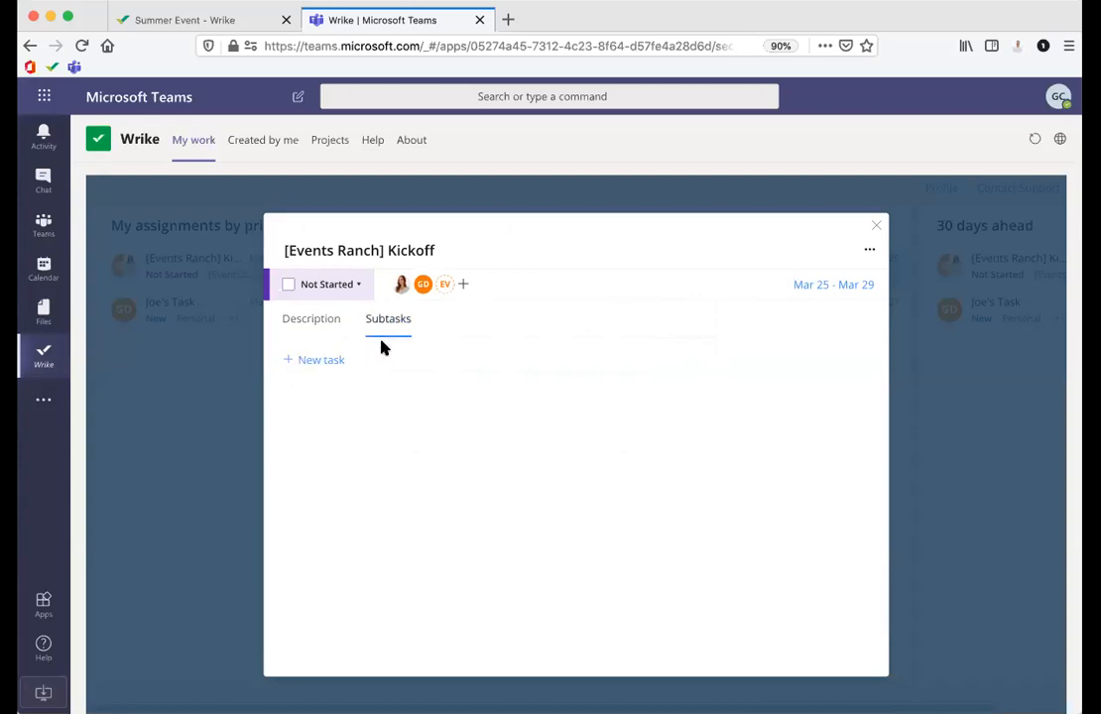
left_click(338, 323)
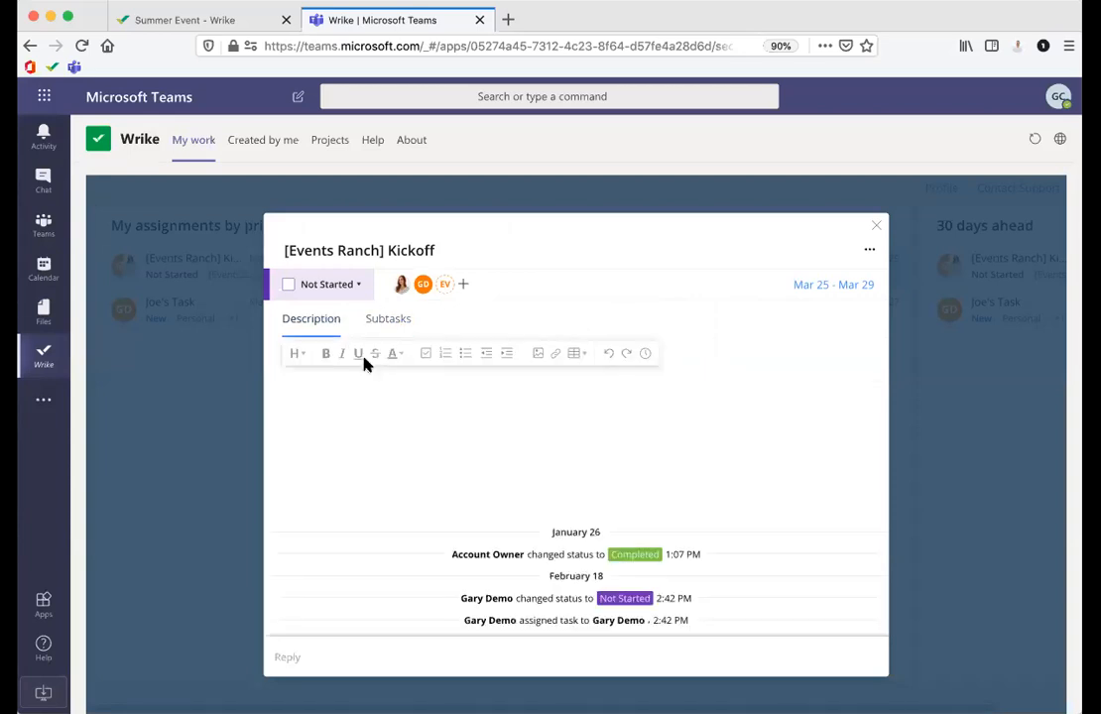
Step: Set the Kickoff task to Completed and back to Not Started, and close the task
left_click(289, 285)
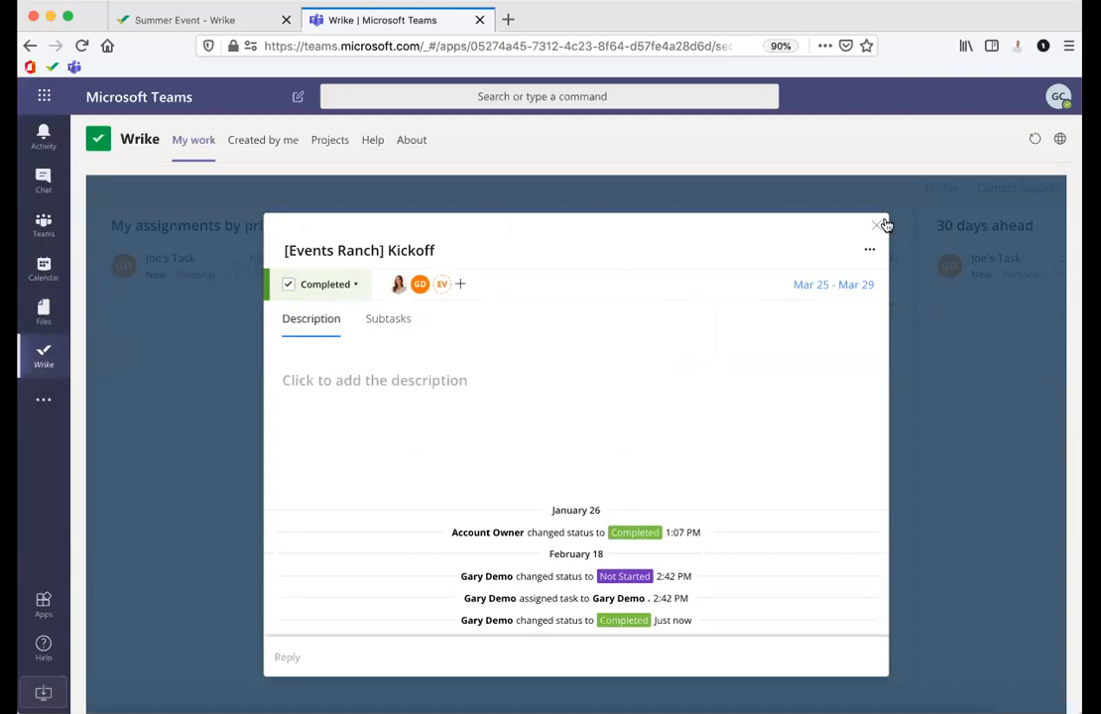
left_click(285, 287)
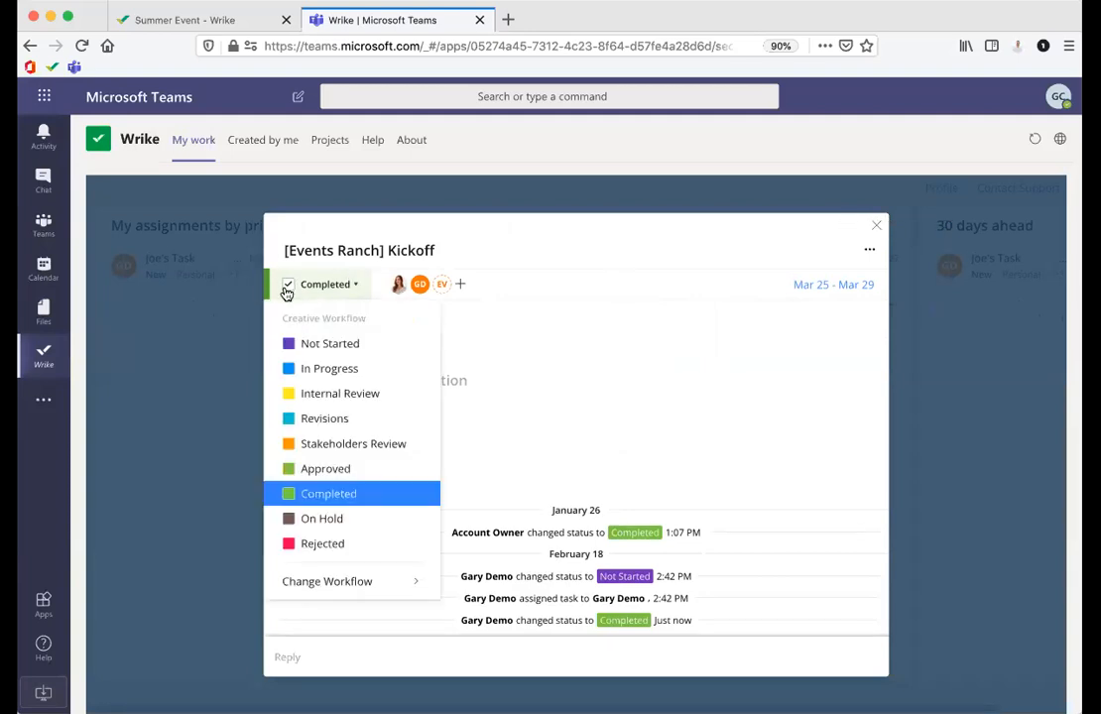
left_click(288, 286)
left_click(874, 227)
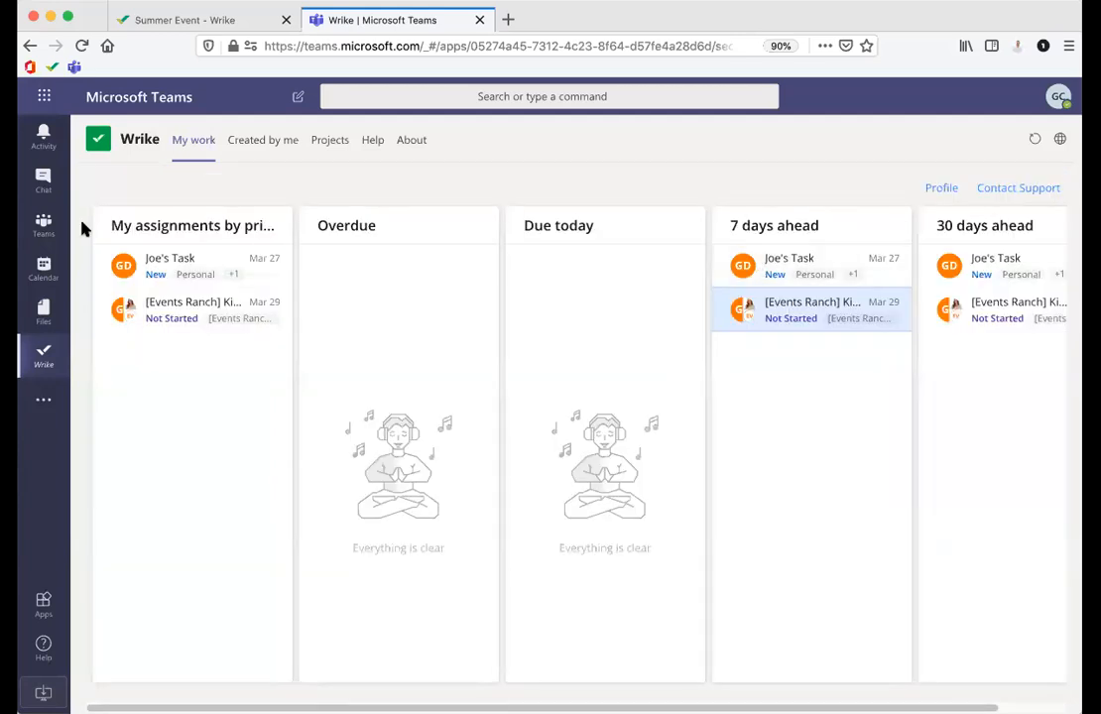
Step: Post the message "Hey there!" in the General channel of the A1 Telekom team
left_click(46, 230)
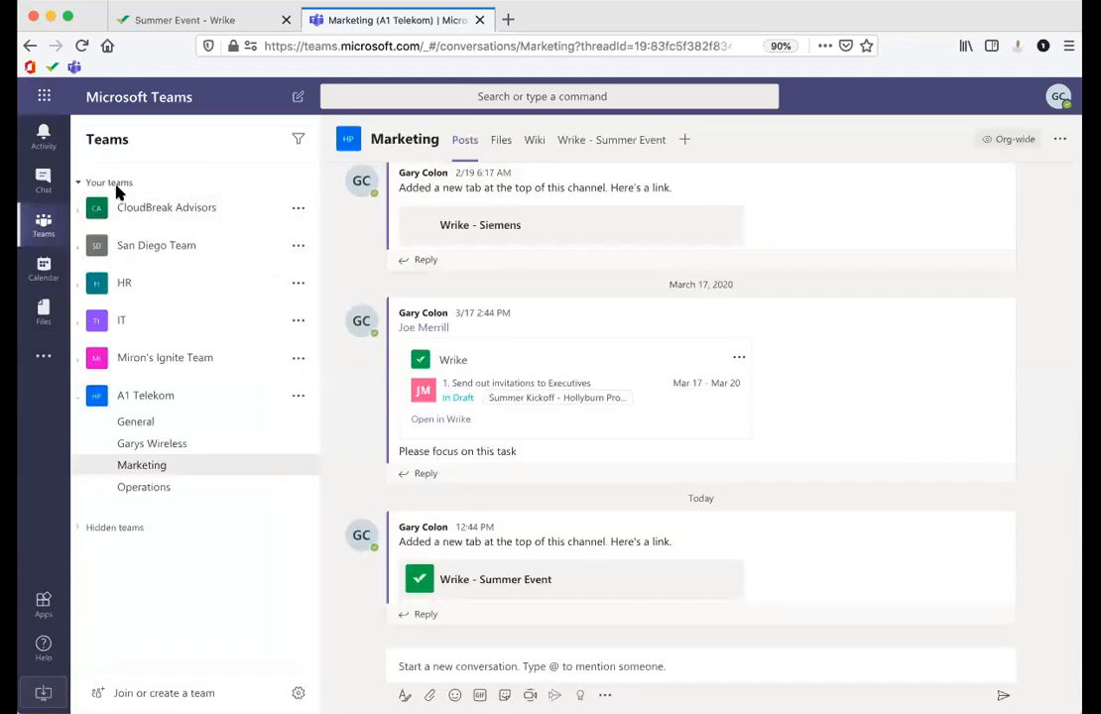
left_click(149, 429)
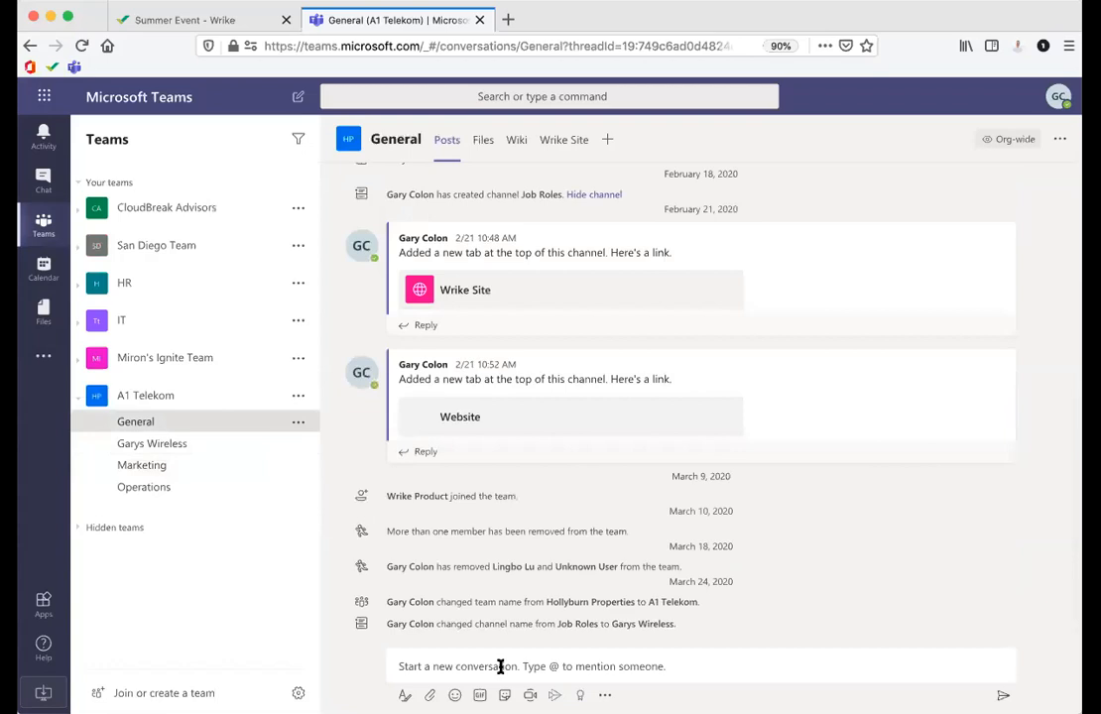
left_click(507, 663)
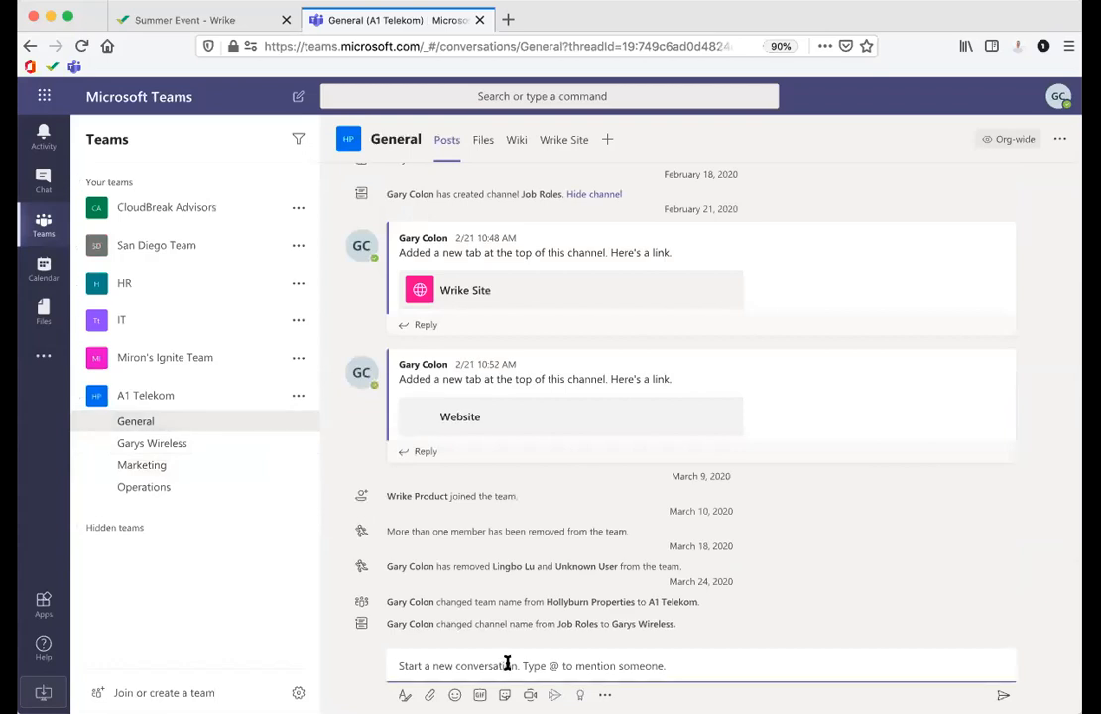
type("Hey Th")
key("BackSpace")
key("BackSpace")
type("there!")
key("Return")
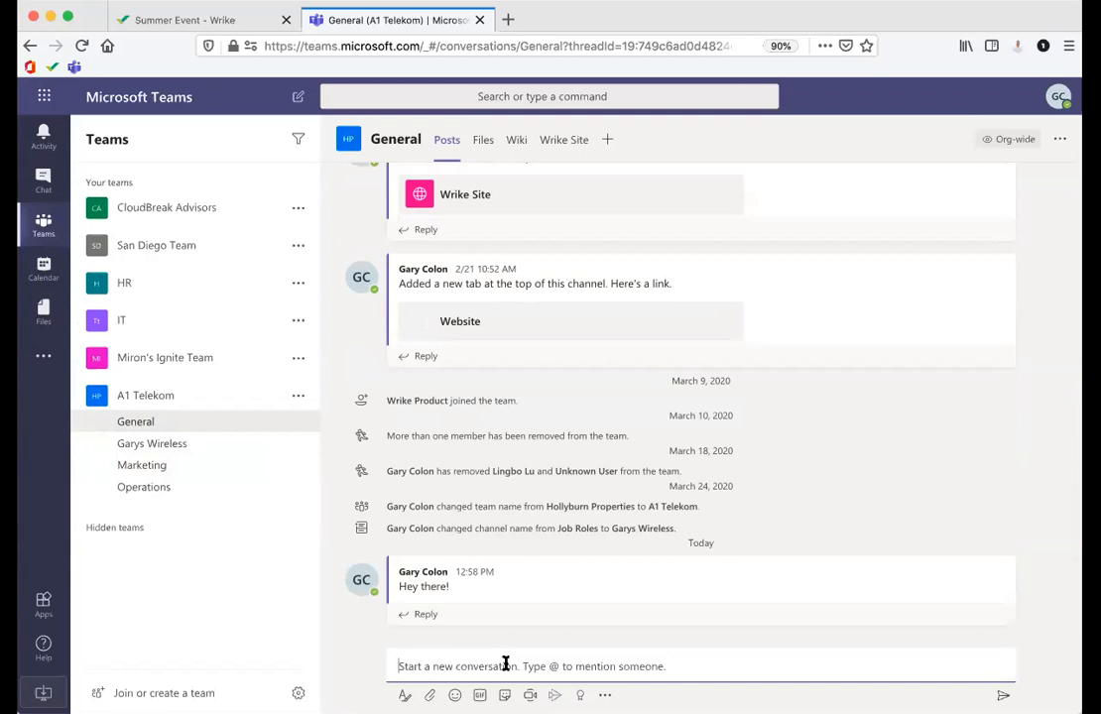
Step: Add a Wrike tab for the existing Summer Event project to the General channel, with the channel post option enabled
left_click(611, 141)
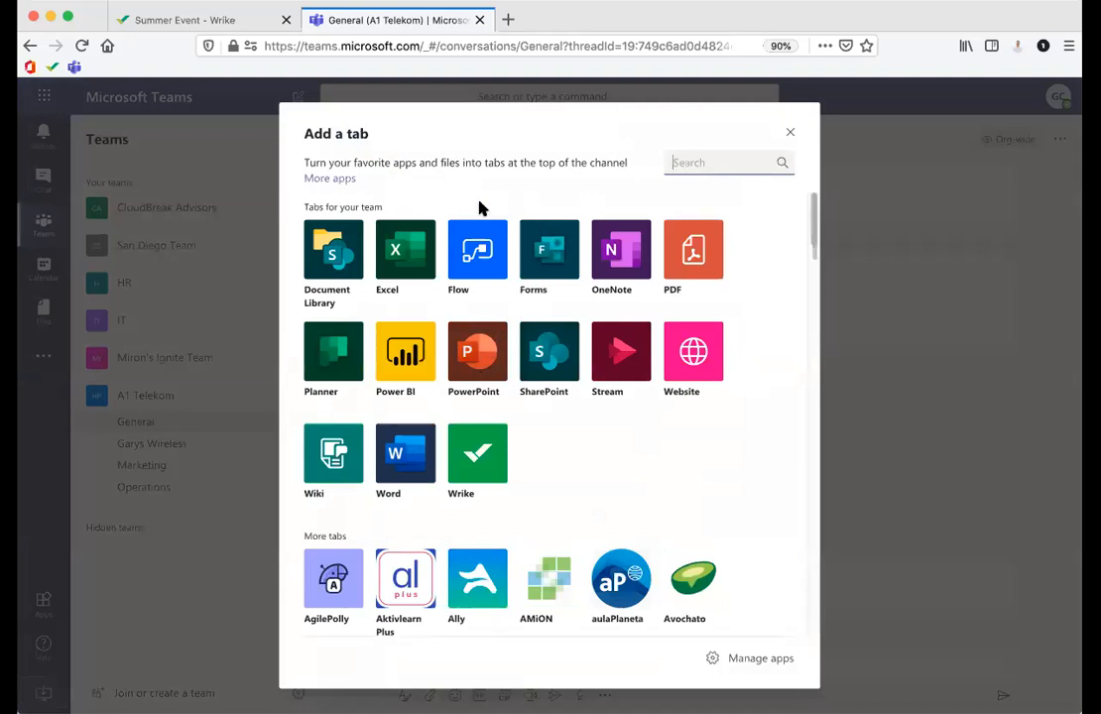
left_click(482, 456)
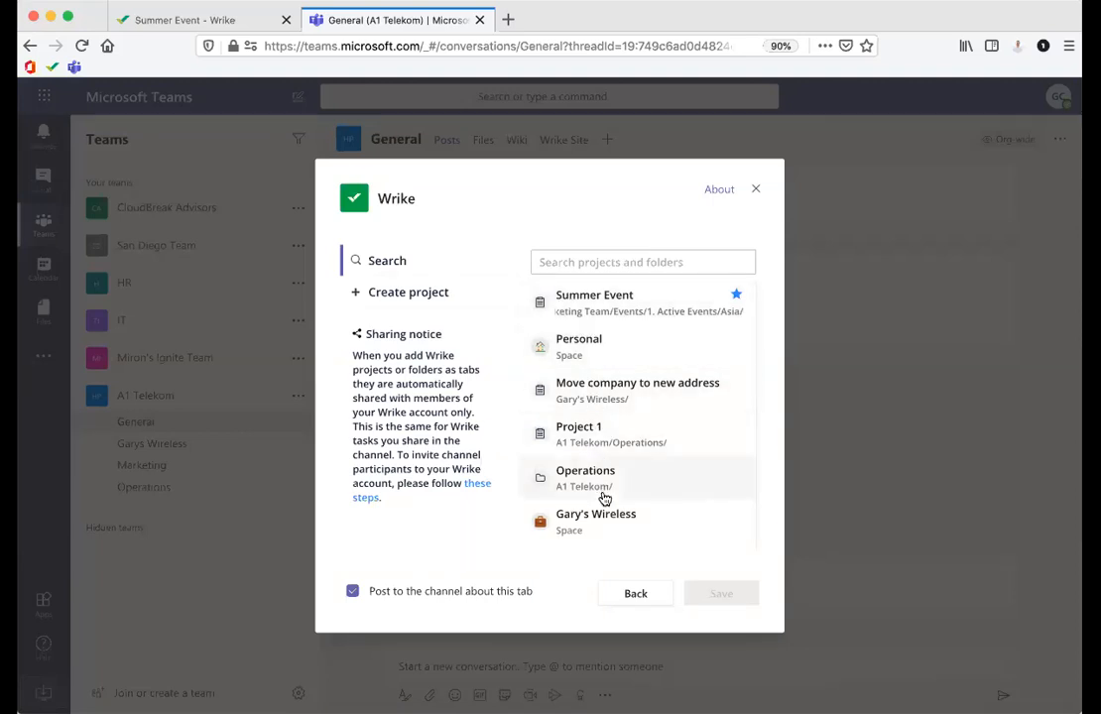
scroll(603, 502, "down", 2)
scroll(609, 479, "down", 6)
scroll(613, 481, "down", 10)
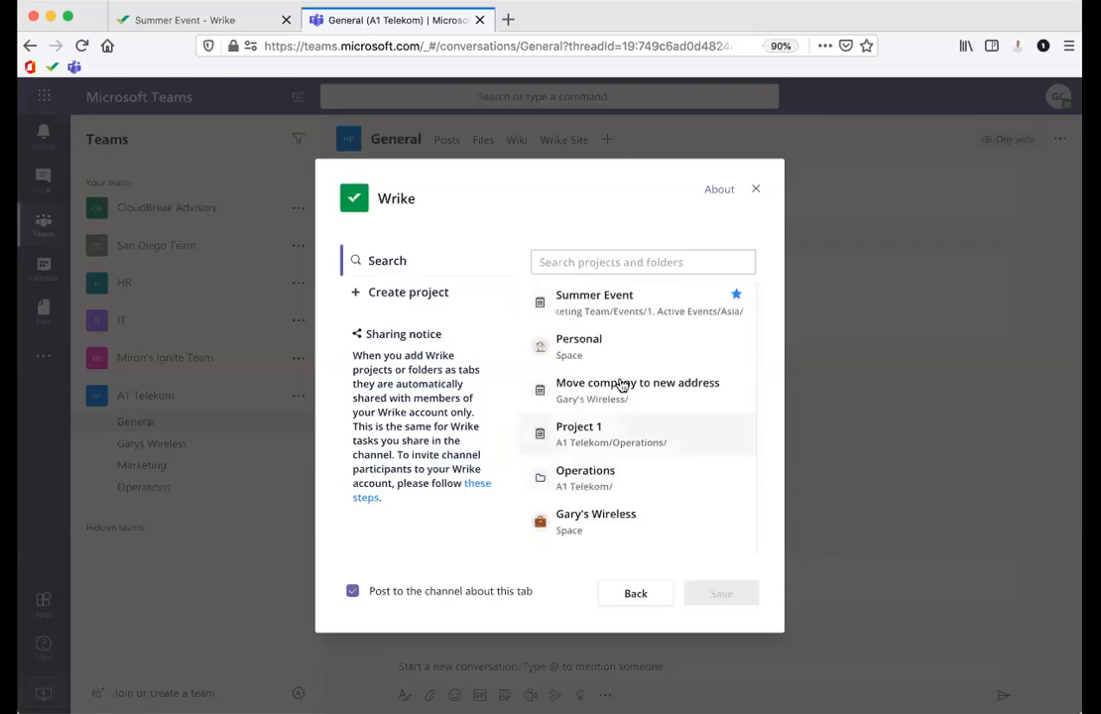
left_click(582, 260)
type("summer eve")
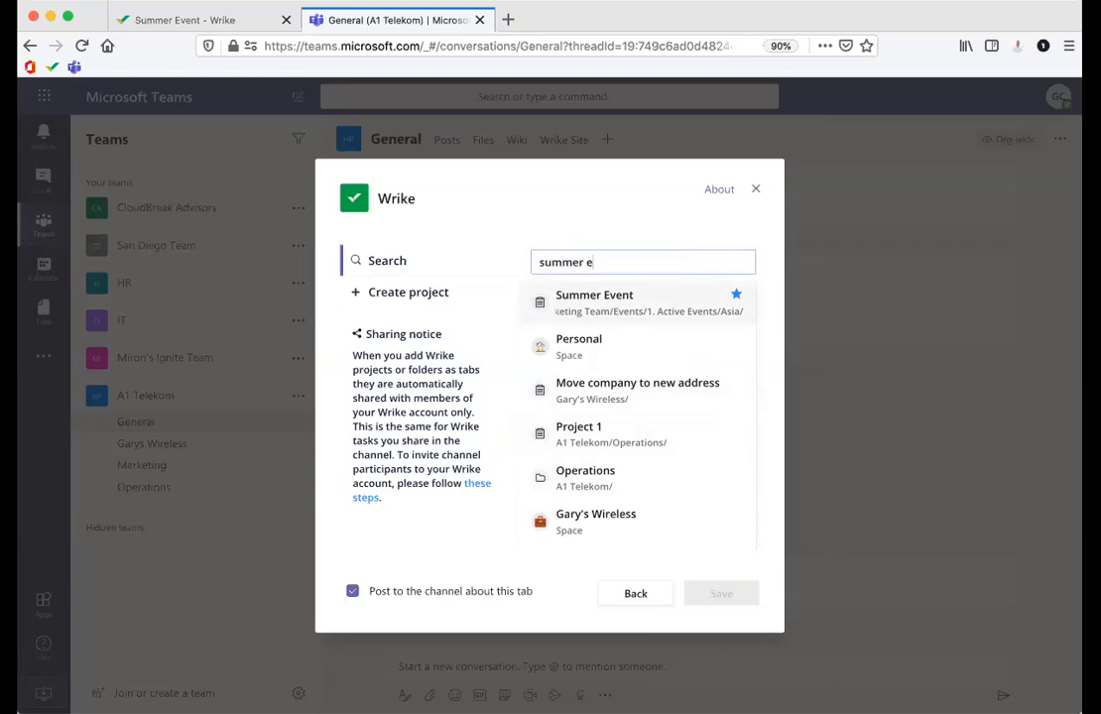
left_click(618, 304)
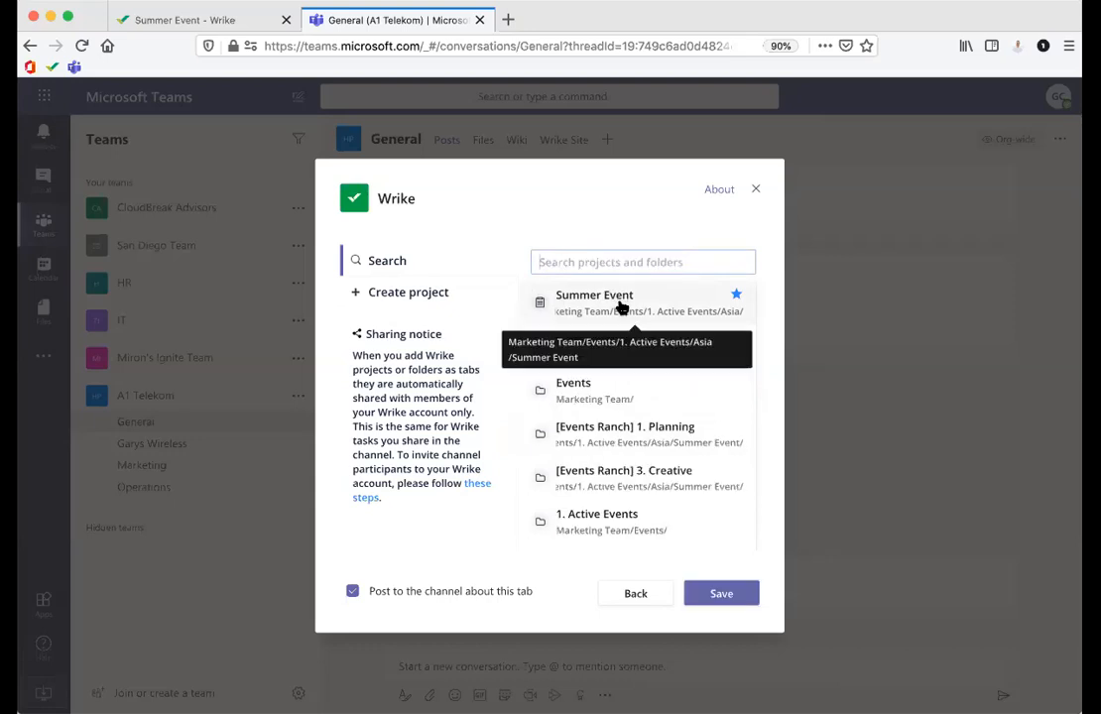
left_click(739, 601)
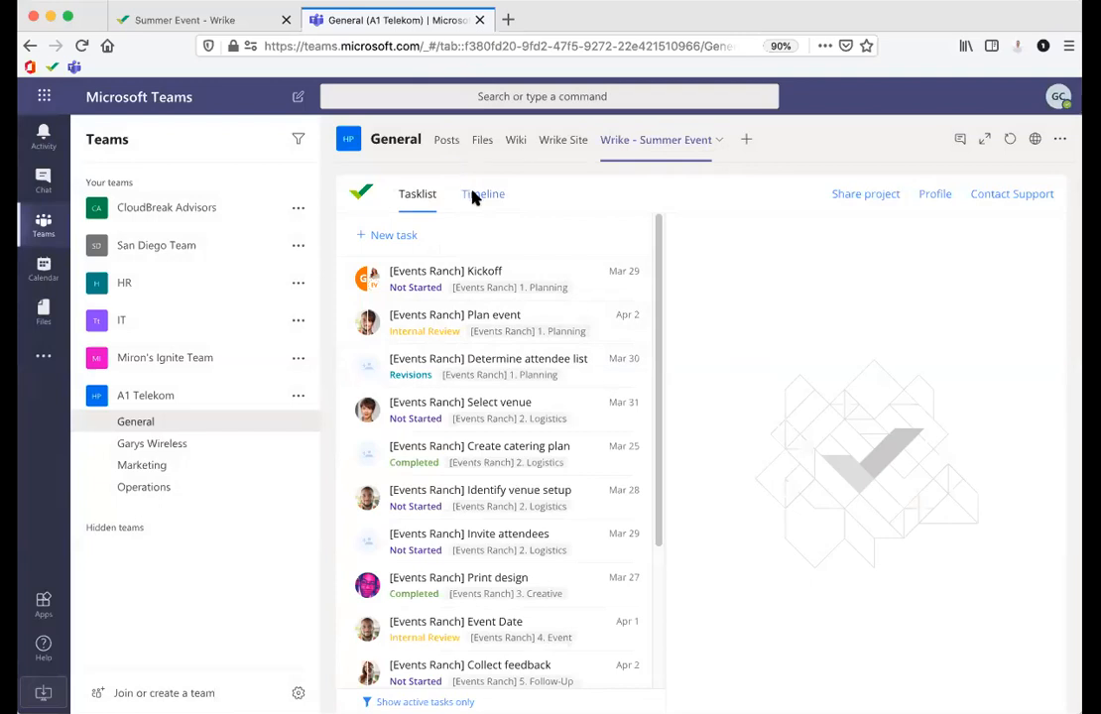
Step: Add the comment "Looks good!" to the [Events Ranch] Kickoff task in the Summer Event tab
left_click(489, 282)
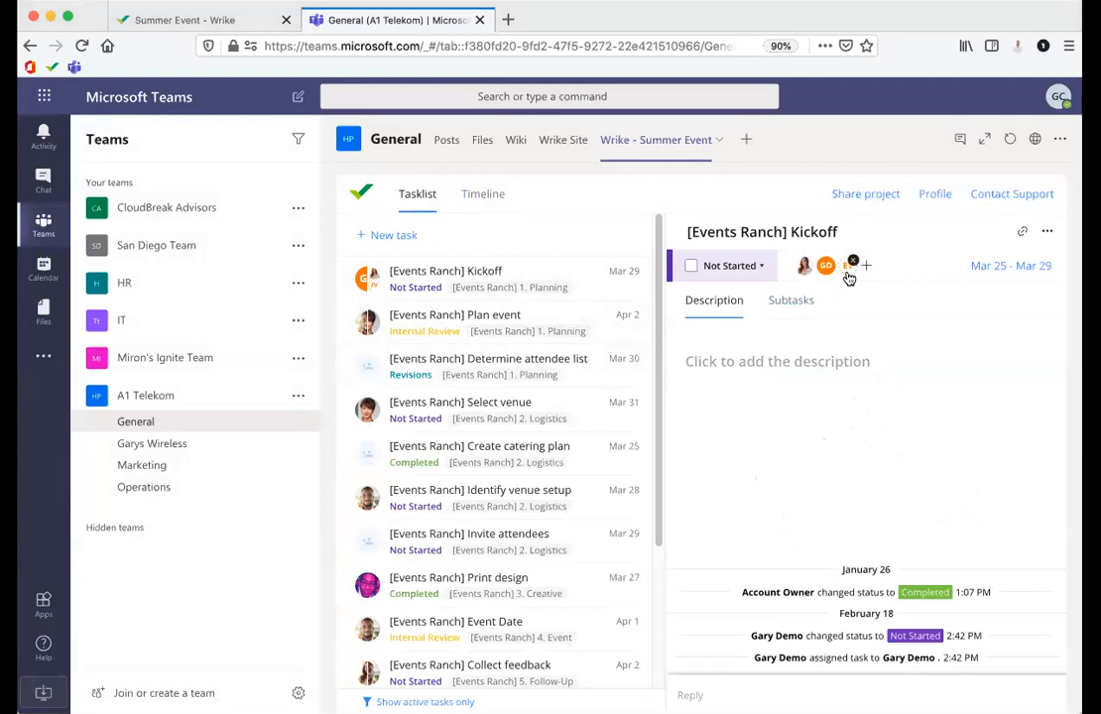
left_click(707, 691)
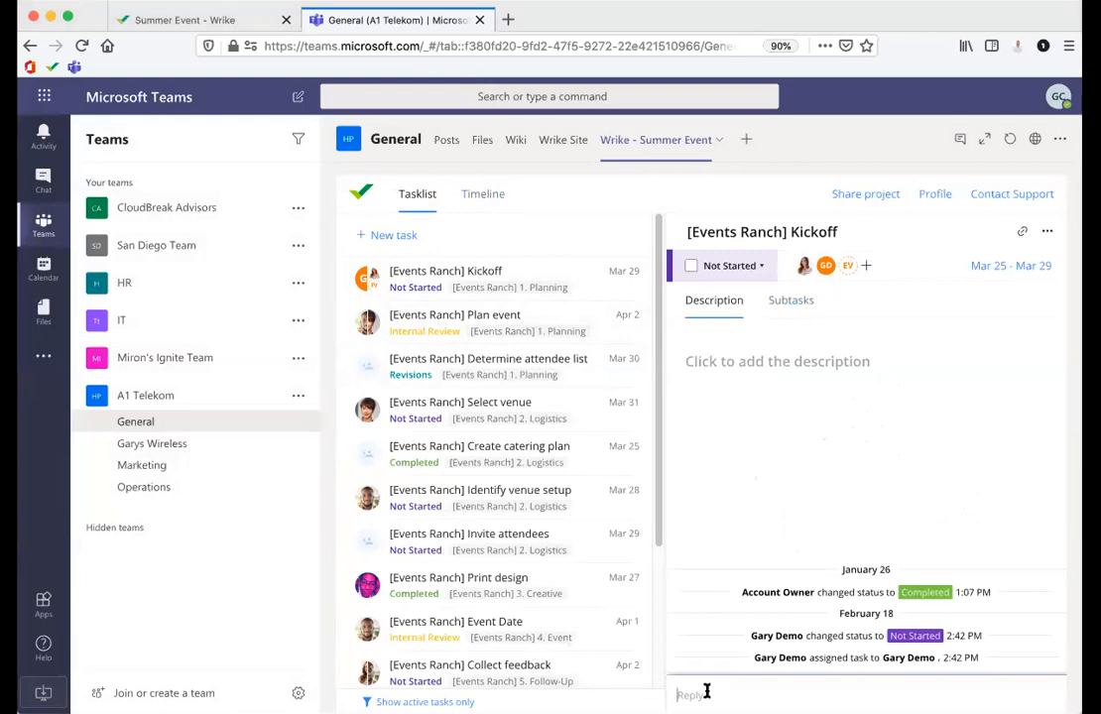
type("Looks good!")
key("Return")
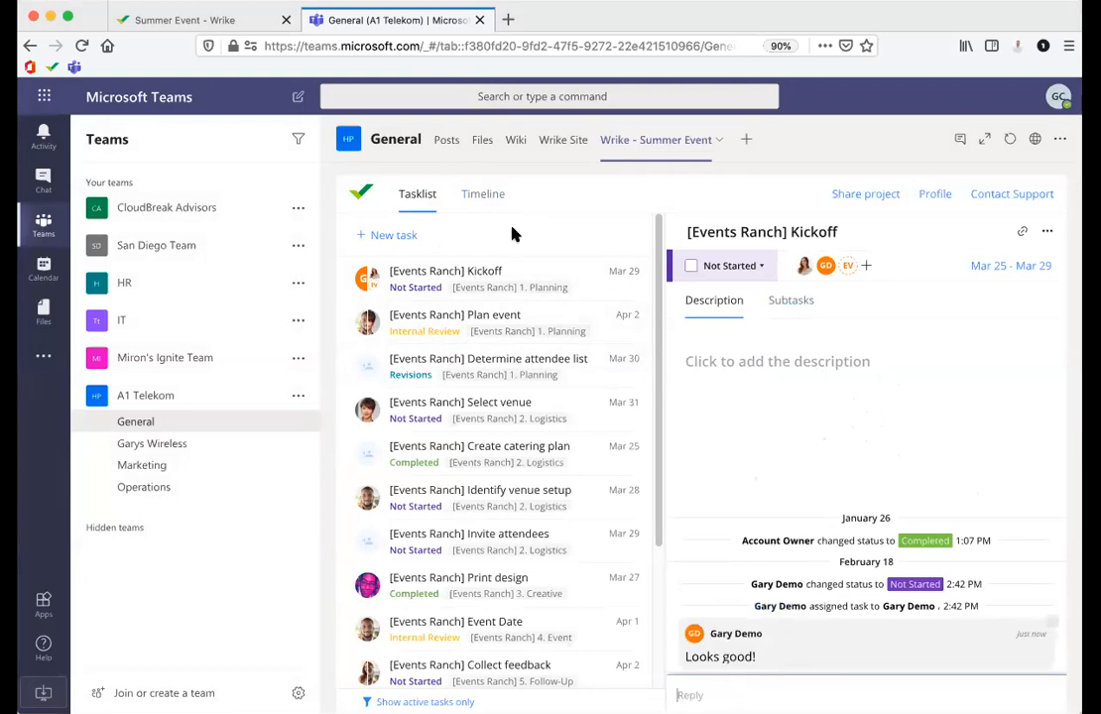
Step: Examine the Summer Event timeline at a larger scale around the scheduled tasks
left_click(483, 195)
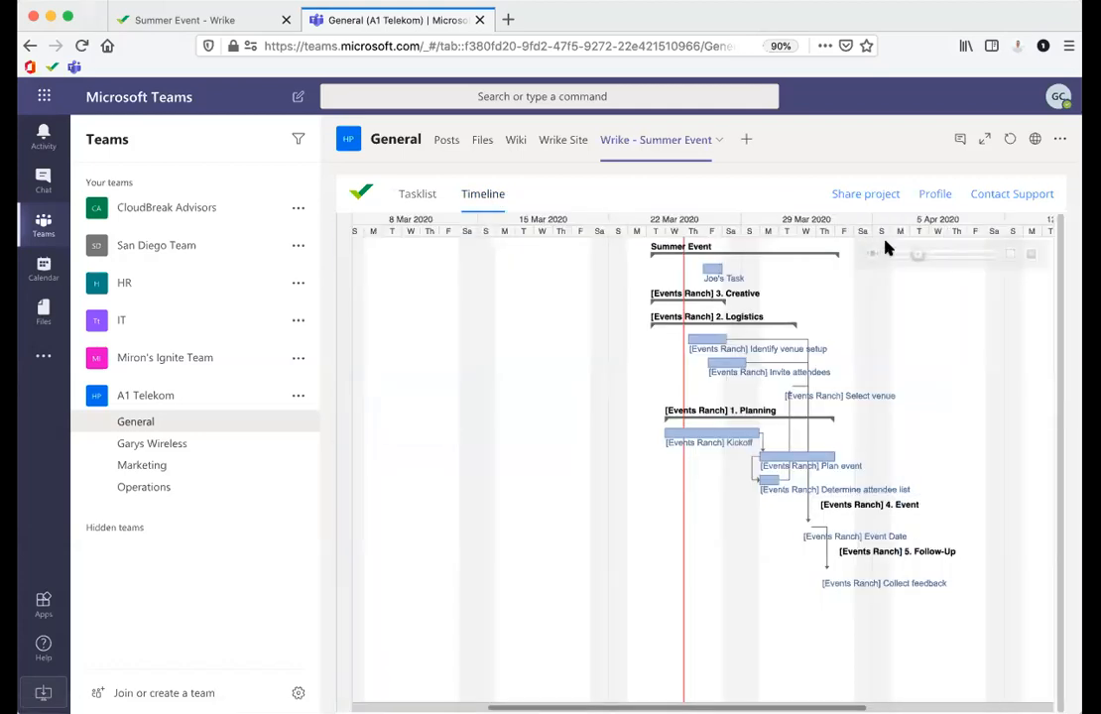
left_click_drag(918, 255, 954, 257)
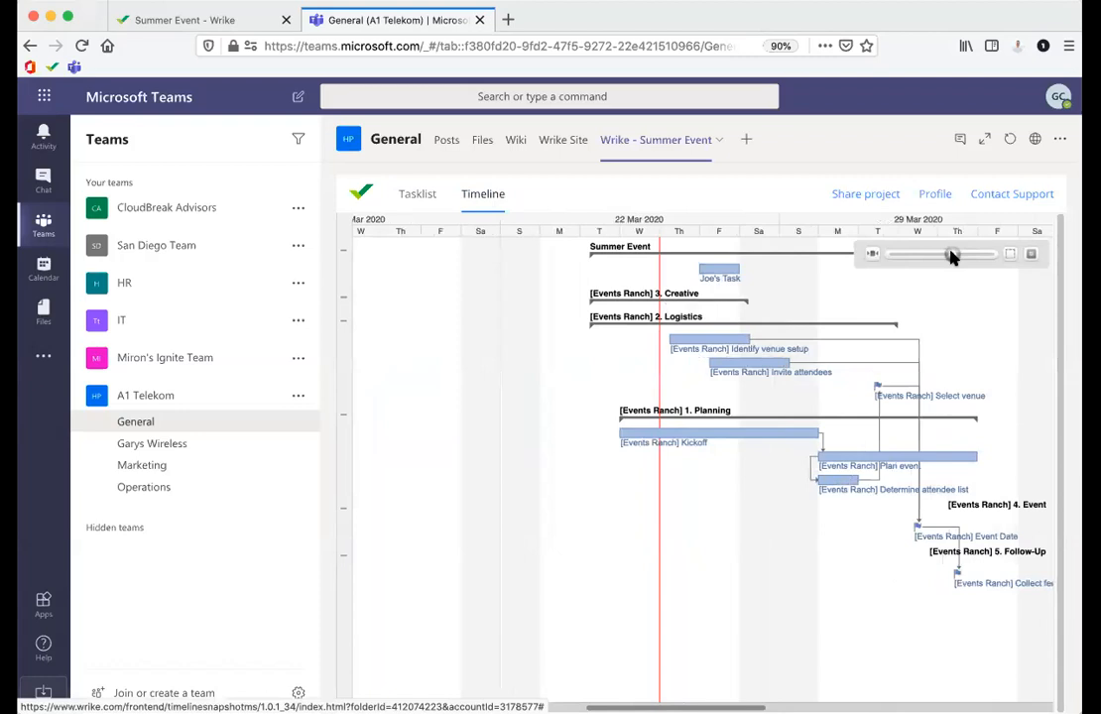
scroll(860, 341, "right", 2)
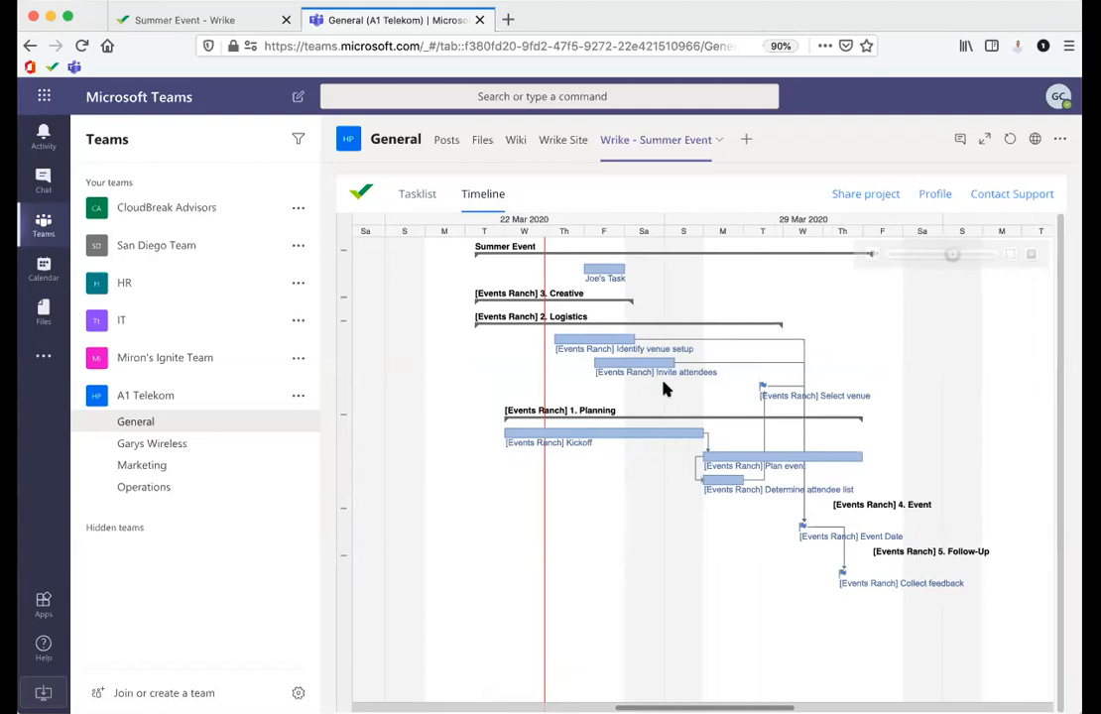
Step: Create a new Wrike project named Project ABC as a tab in the General channel, with the channel post option enabled
left_click(746, 141)
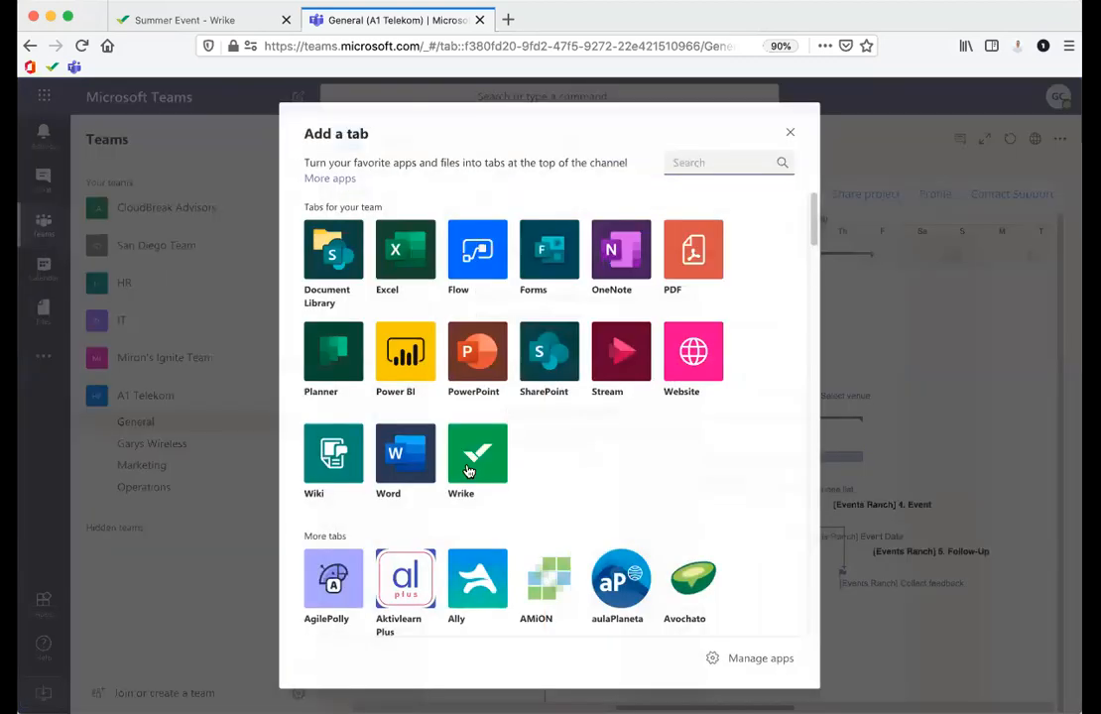
left_click(474, 462)
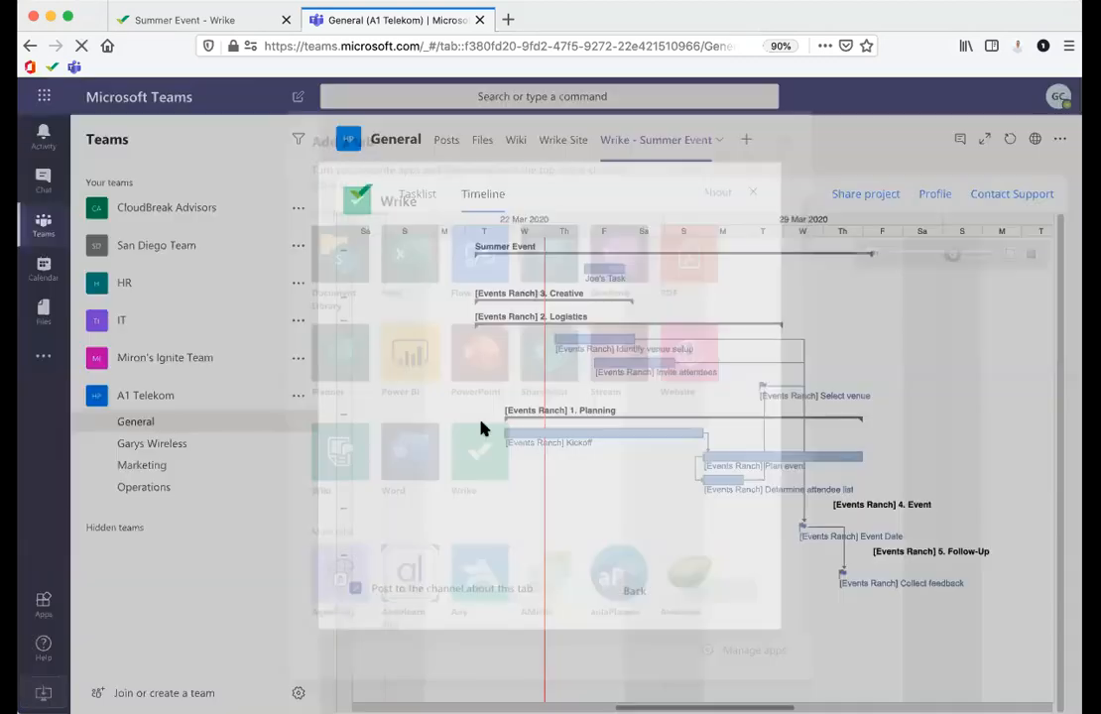
left_click(412, 294)
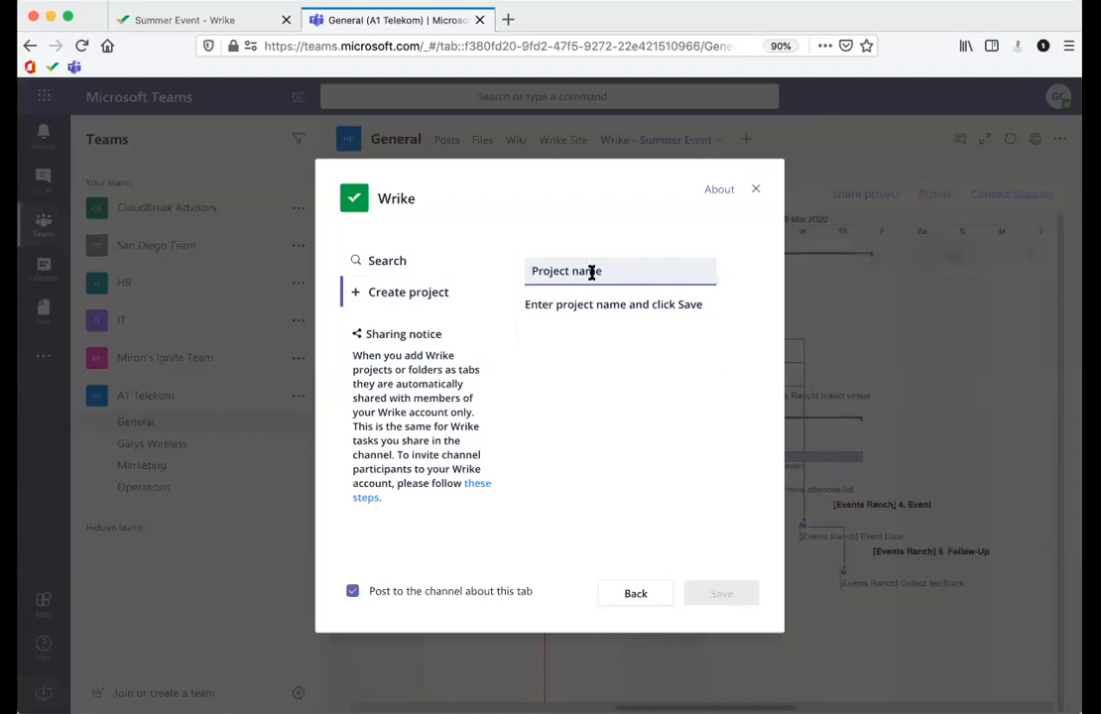
type("Project ABC")
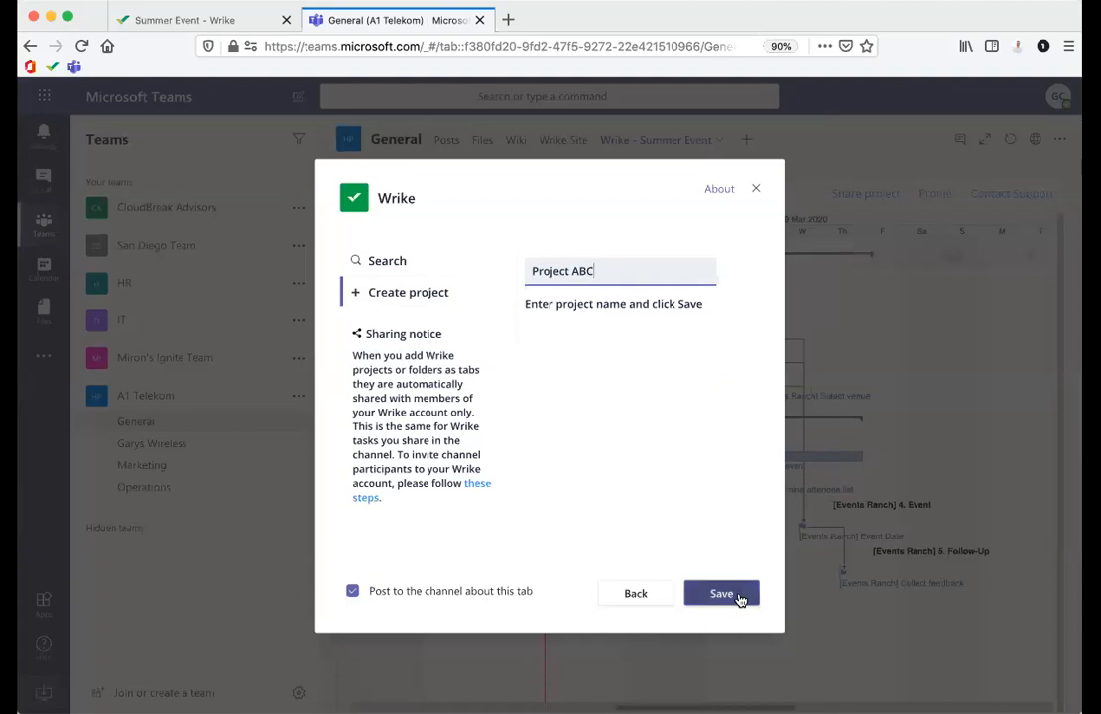
left_click(722, 595)
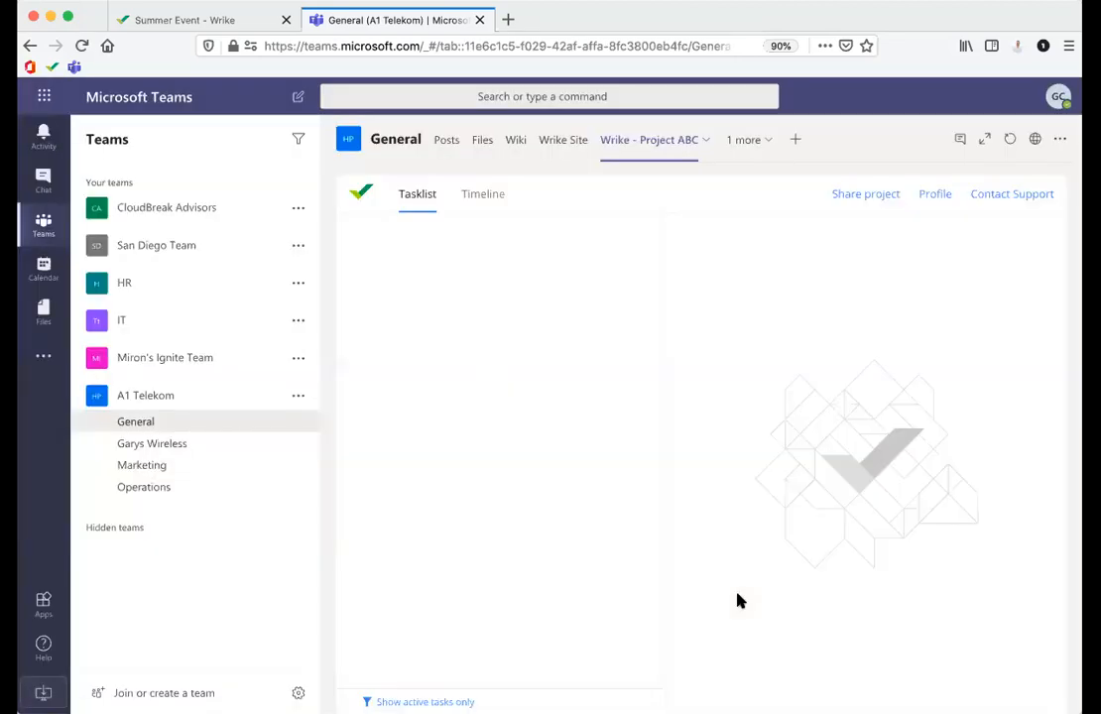
Step: Add a task titled Task 1 to the Project ABC tasklist and return to the General channel's posts
left_click(428, 238)
type("Task 1")
key("Return")
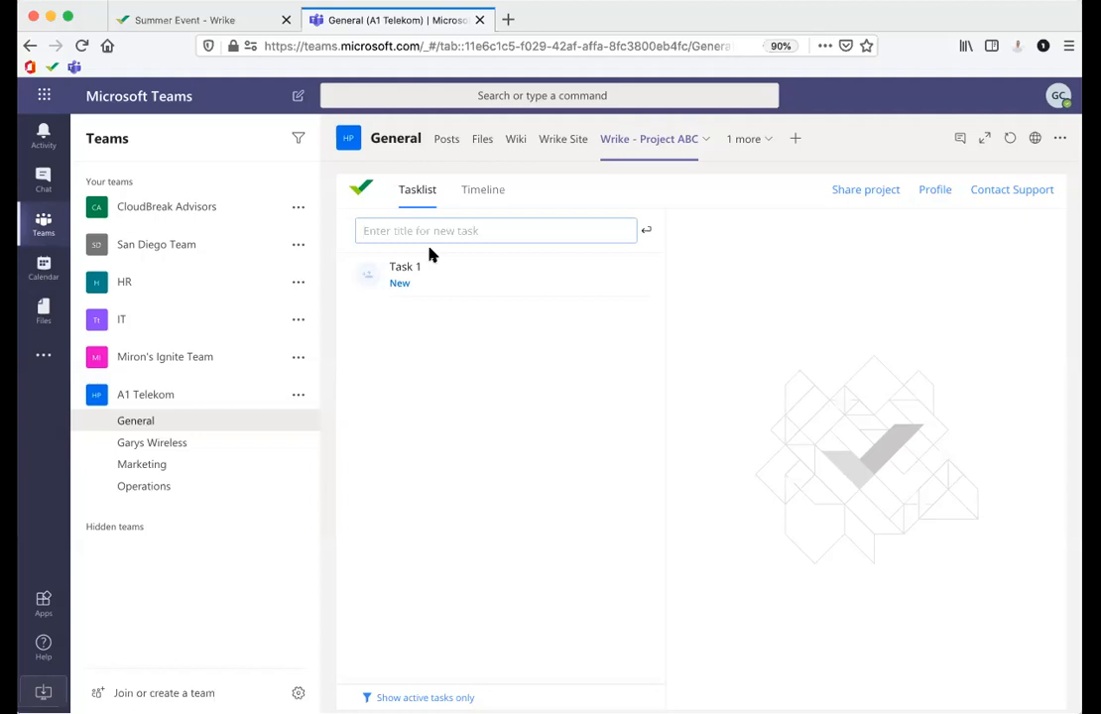
left_click(445, 141)
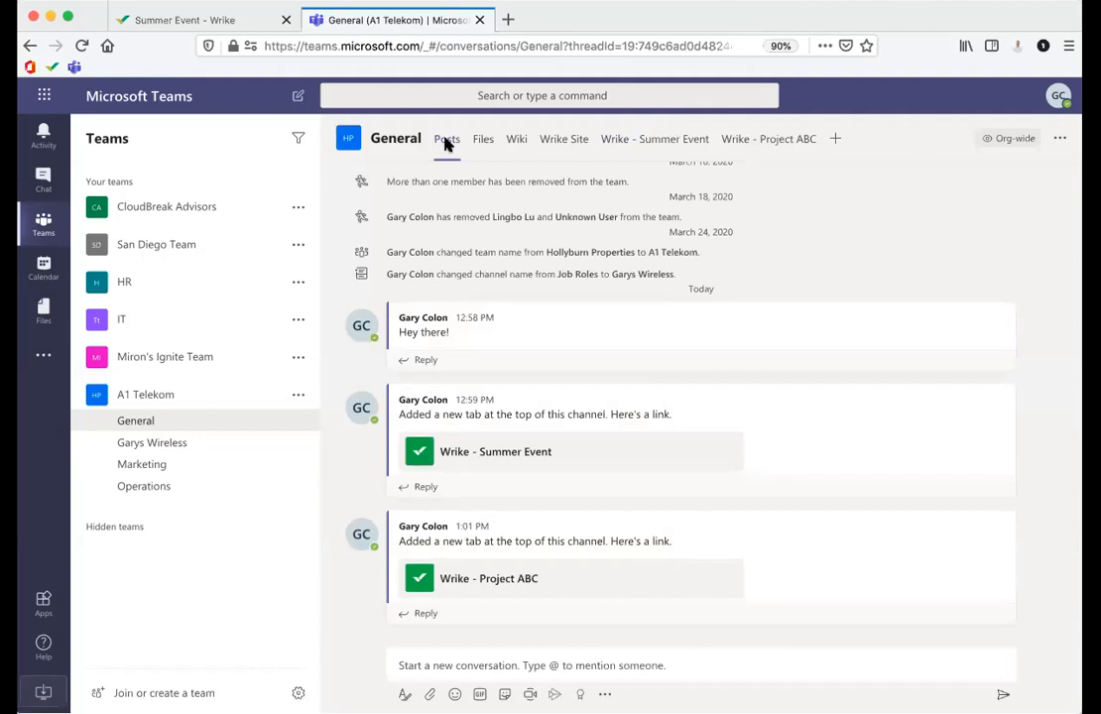
Step: Draft the message "Hey can you please update this task, we need it for our project?" in the most recent one-on-one chat
left_click(45, 184)
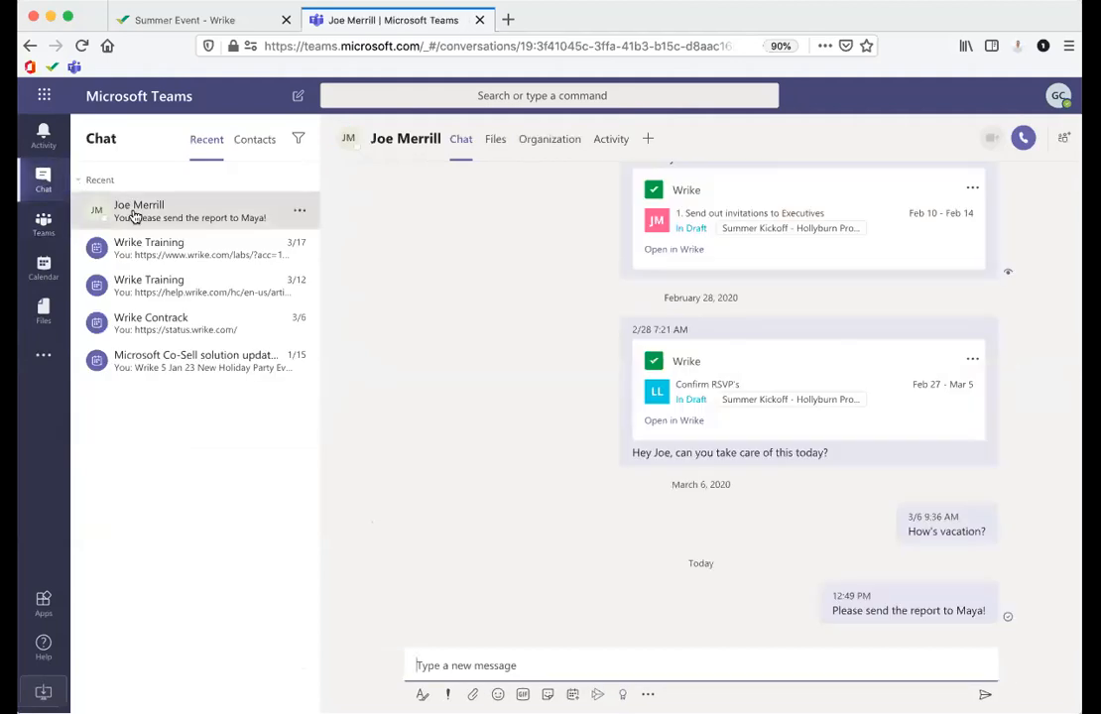
left_click(466, 661)
type("Hey can you please update this task, we need it for our projec")
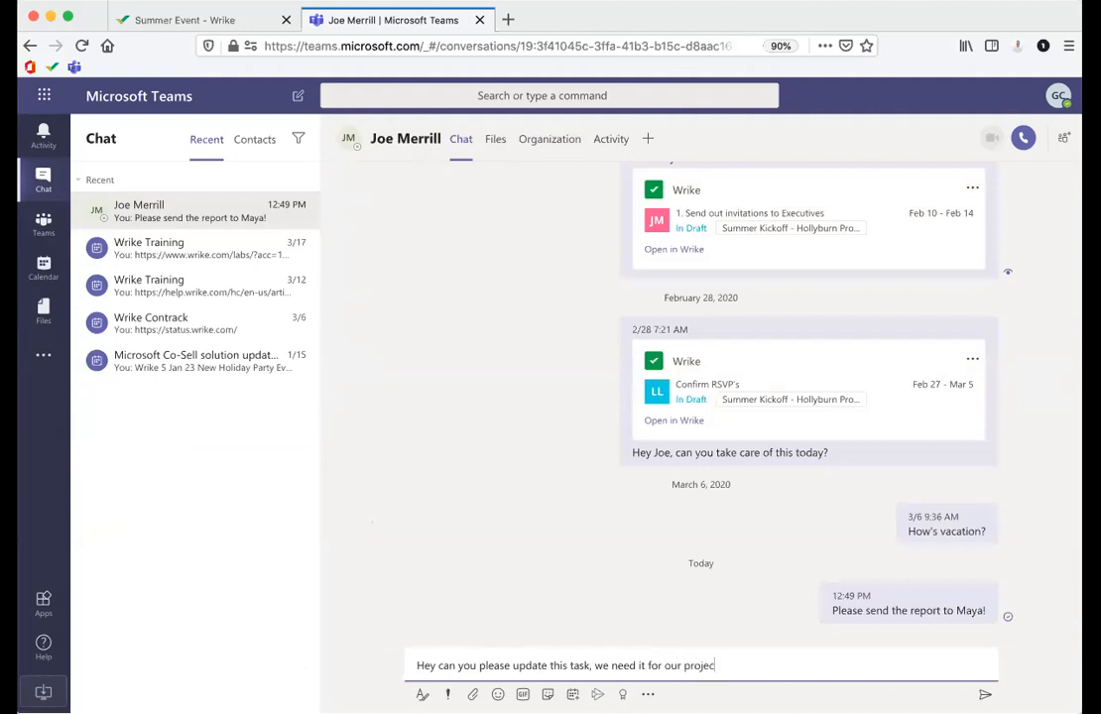
type("t?")
Step: Search Wrike tasks for "jo", attach the 1.a invite list task to the drafted chat message, and send it
left_click(647, 695)
left_click(556, 385)
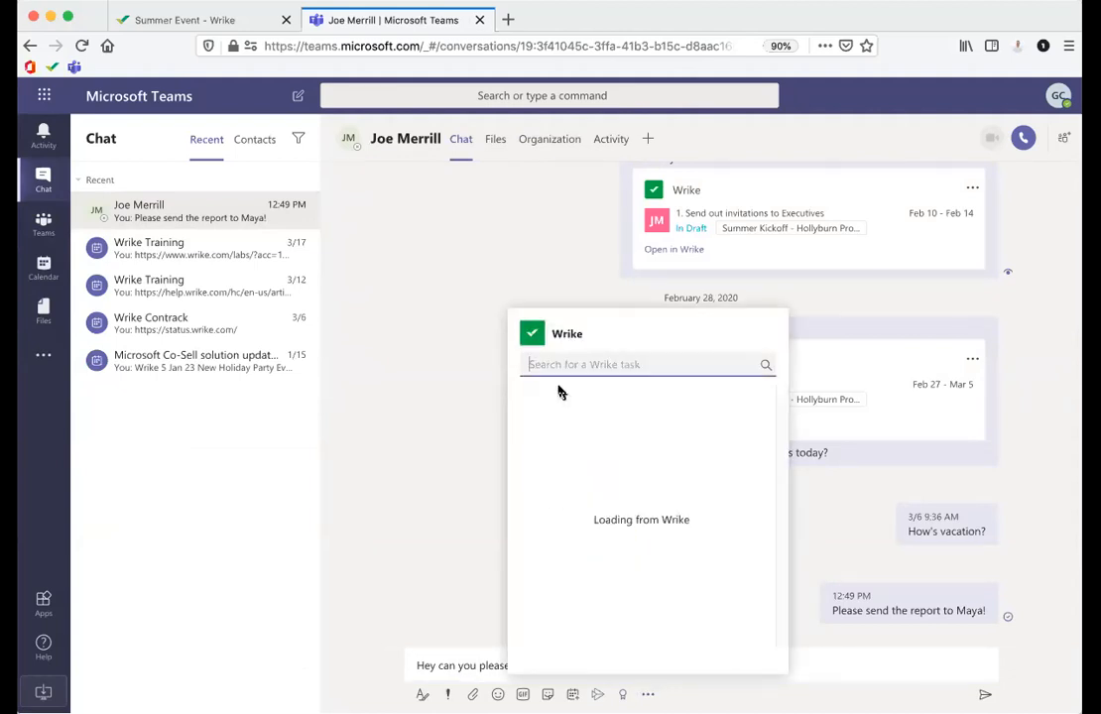
left_click(573, 363)
type("jo")
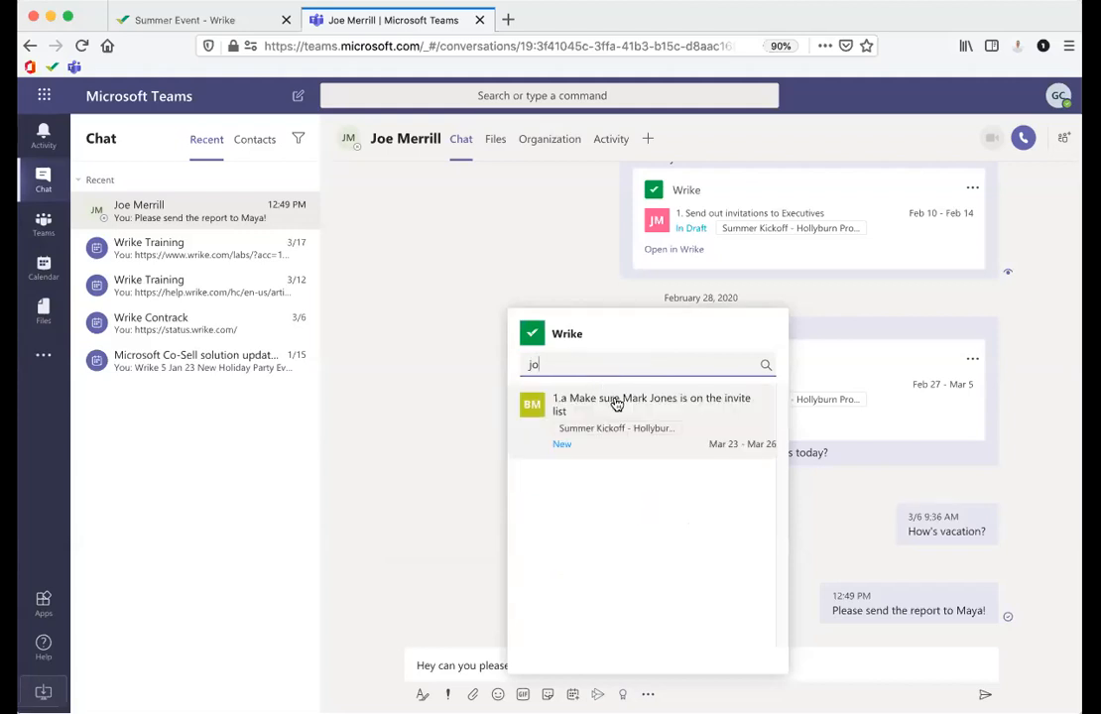
left_click(616, 404)
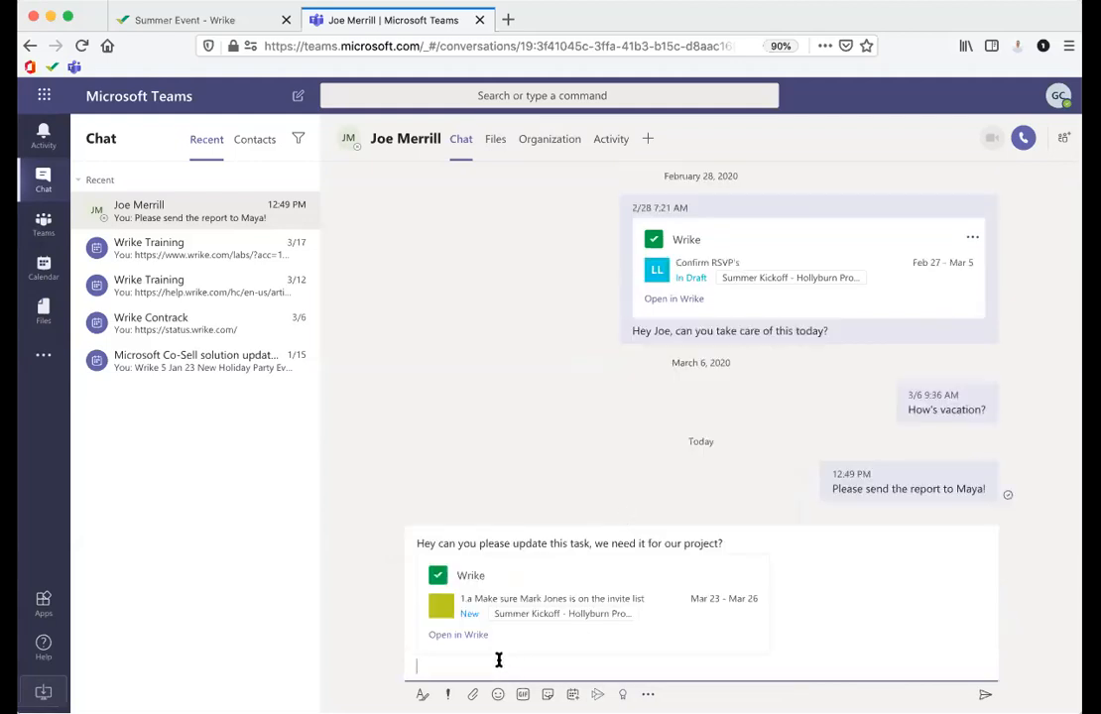
key("Return")
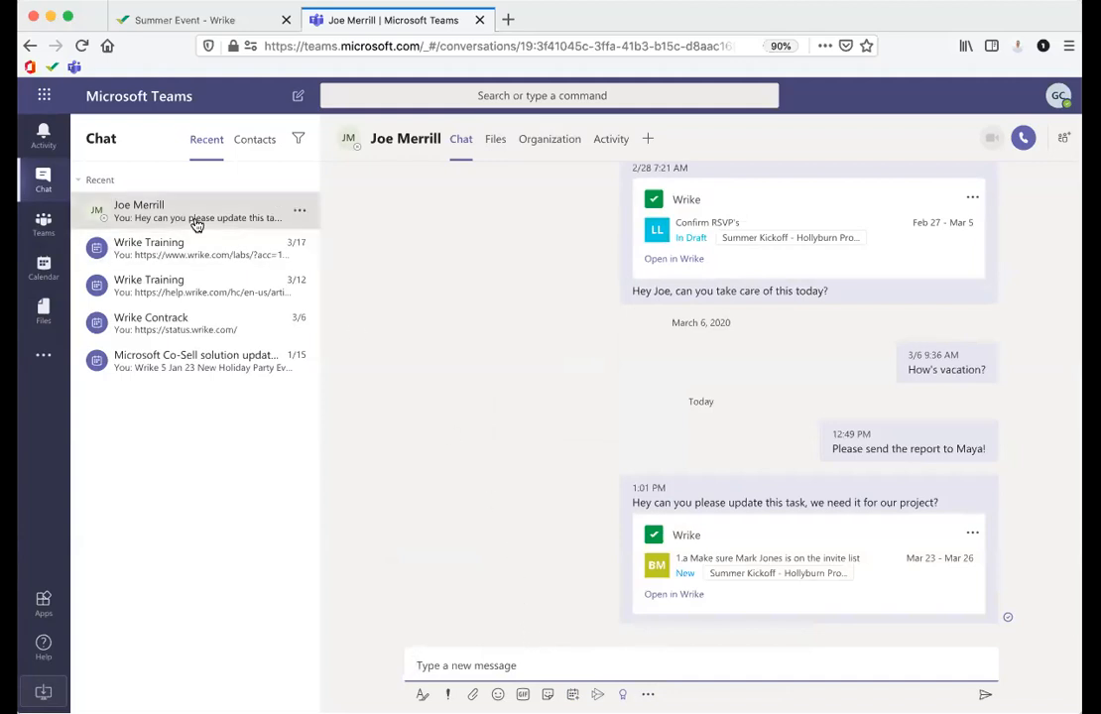
Step: Draft the message "hey team, please advise" as a new conversation in the A1 Telekom General channel
left_click(44, 222)
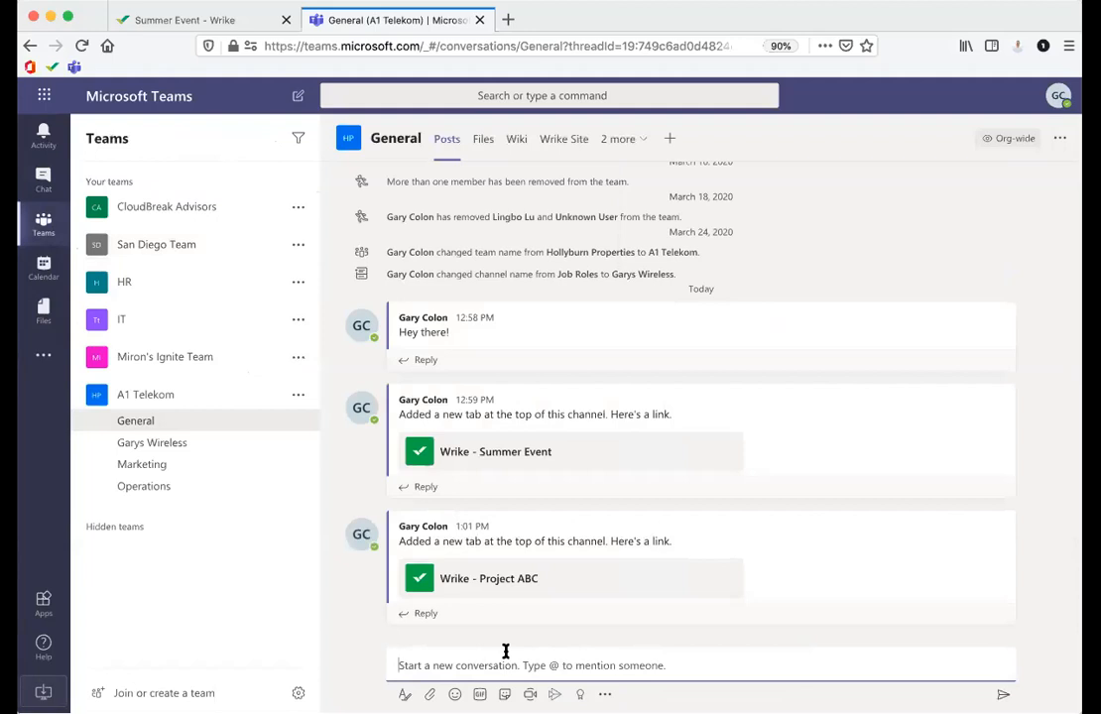
type("ty")
key("BackSpace")
key("BackSpace")
type("hey")
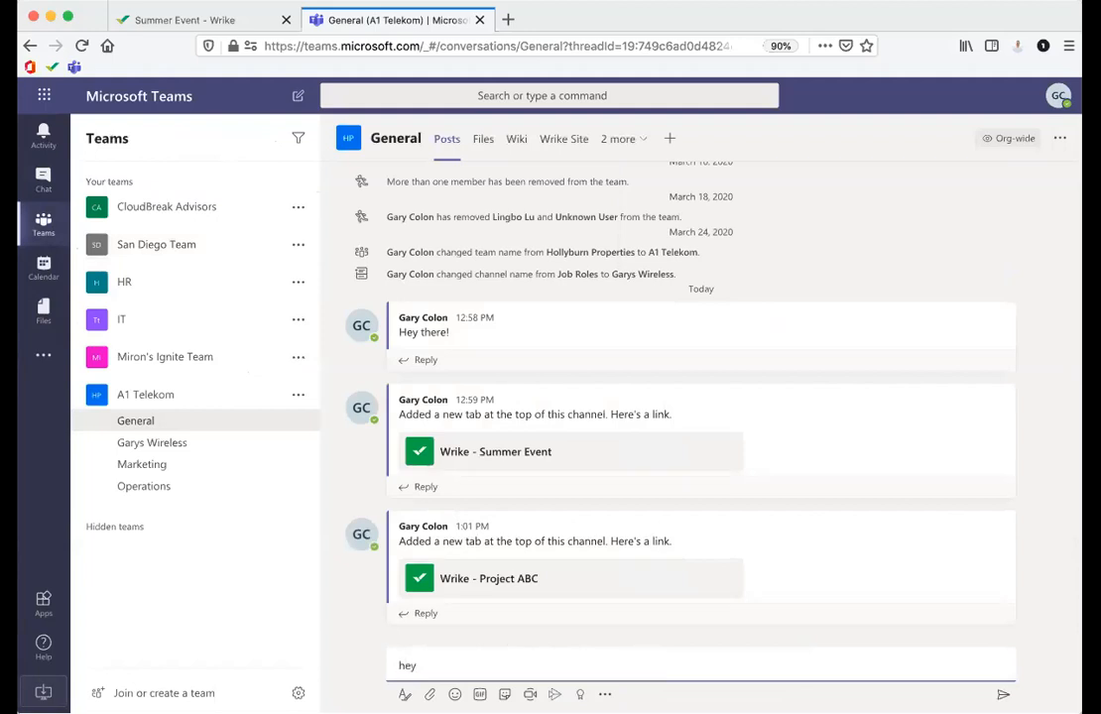
type(" team, please advise")
Step: Attach the Wrike task "1. Send out invitations to Executives" to the drafted channel message and post it
left_click(606, 694)
left_click(503, 381)
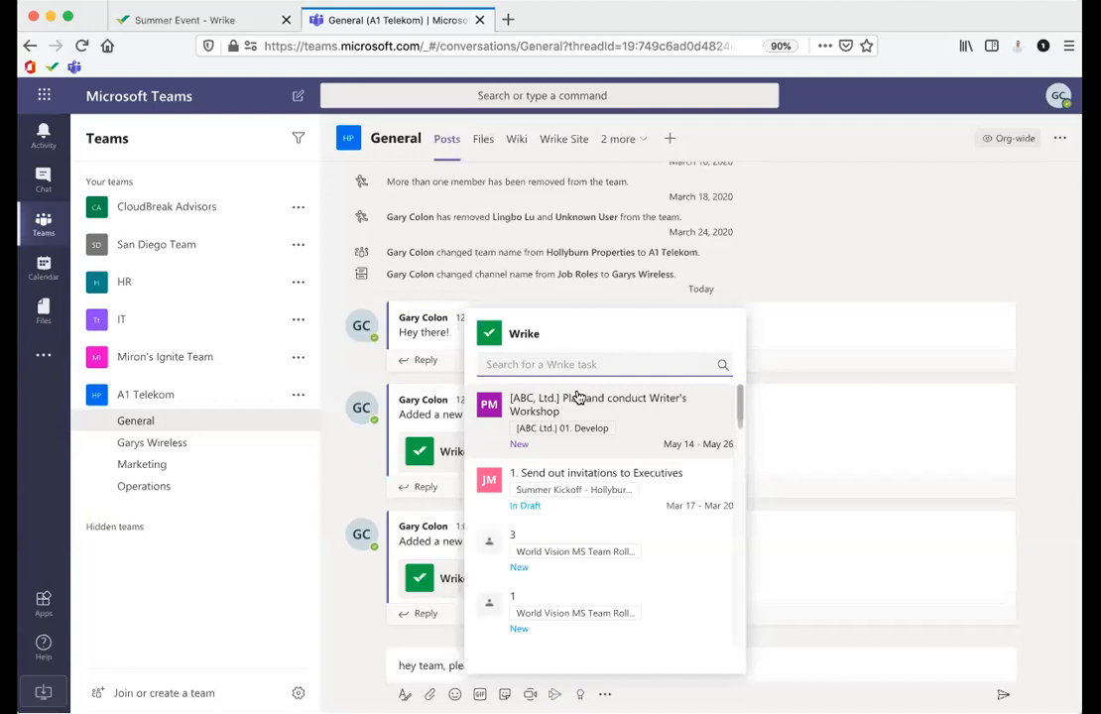
left_click(597, 499)
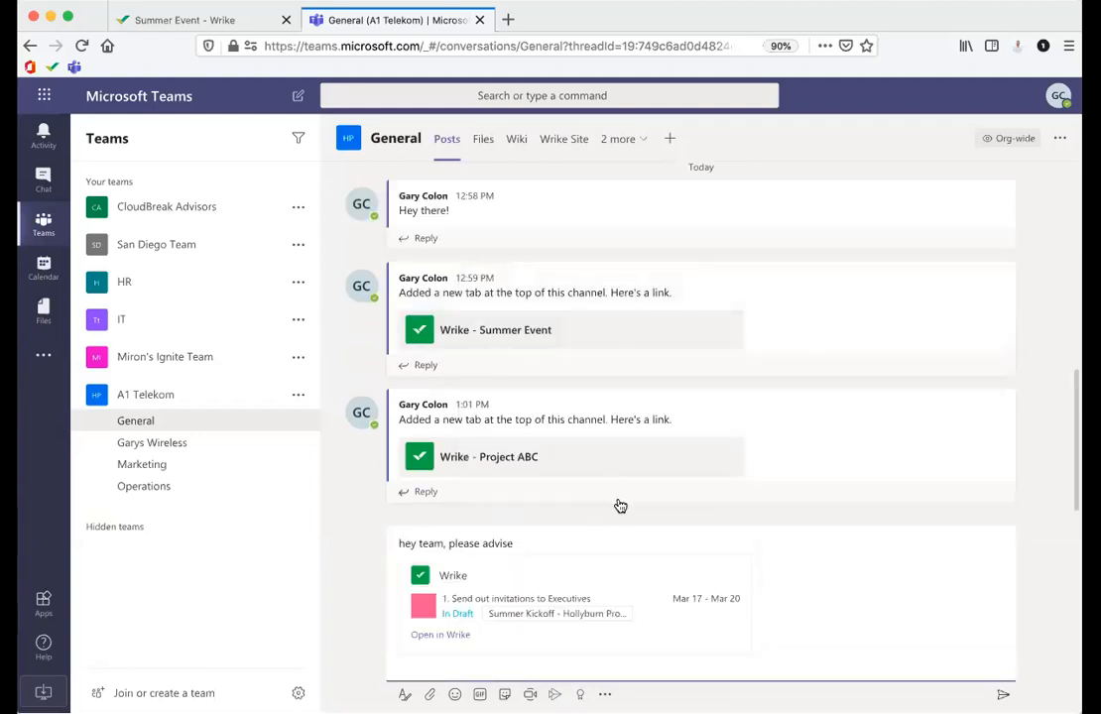
key("Return")
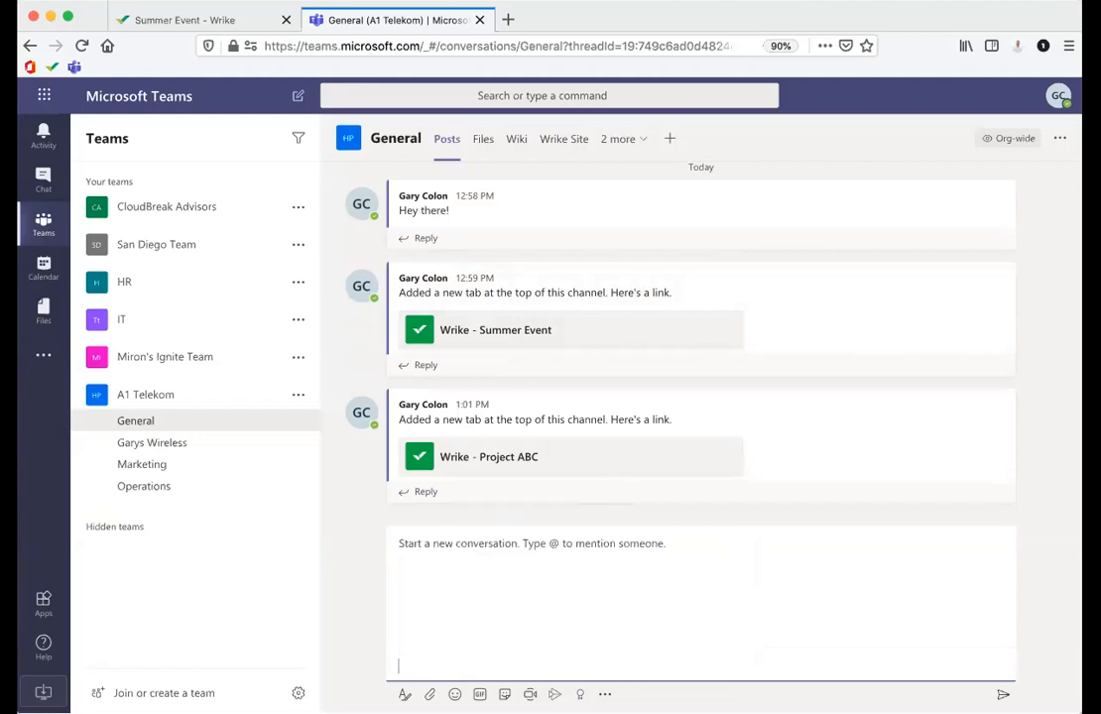